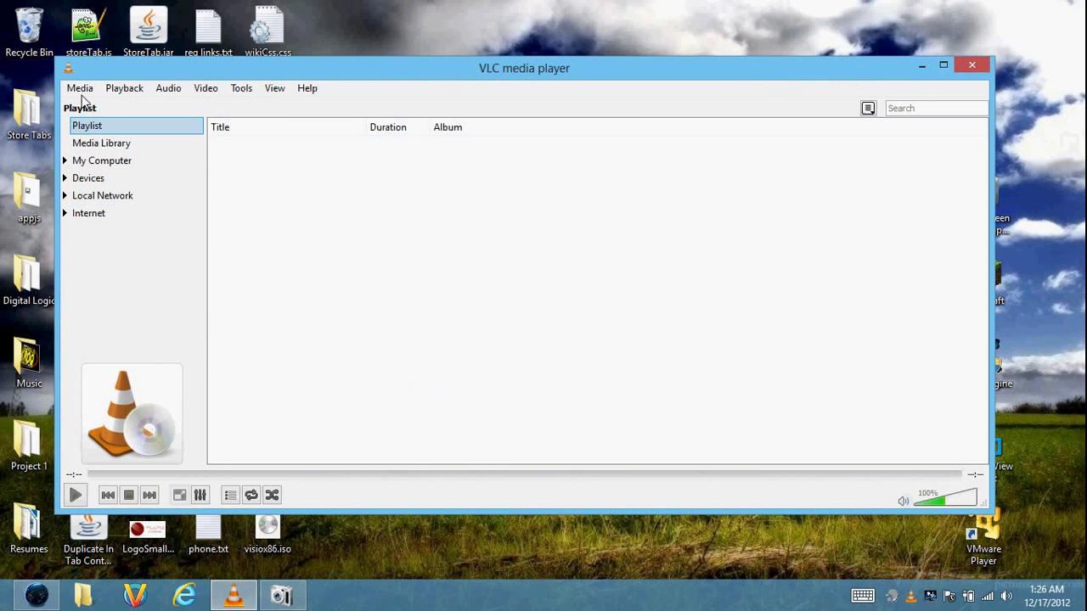
{"action": "left_click", "coordinate": [80, 89]}
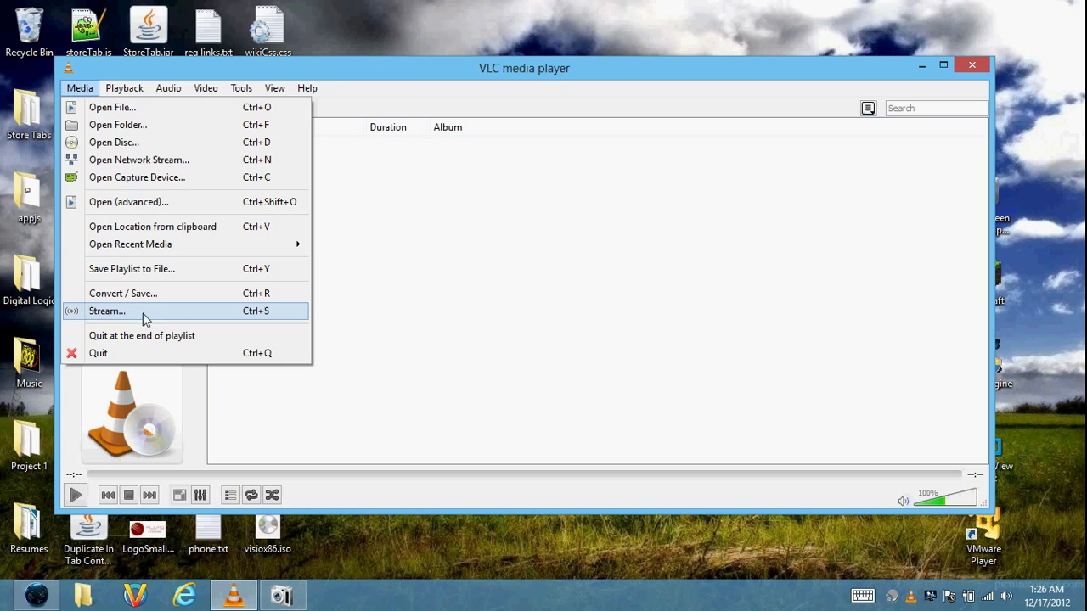
{"action": "left_click", "coordinate": [132, 318]}
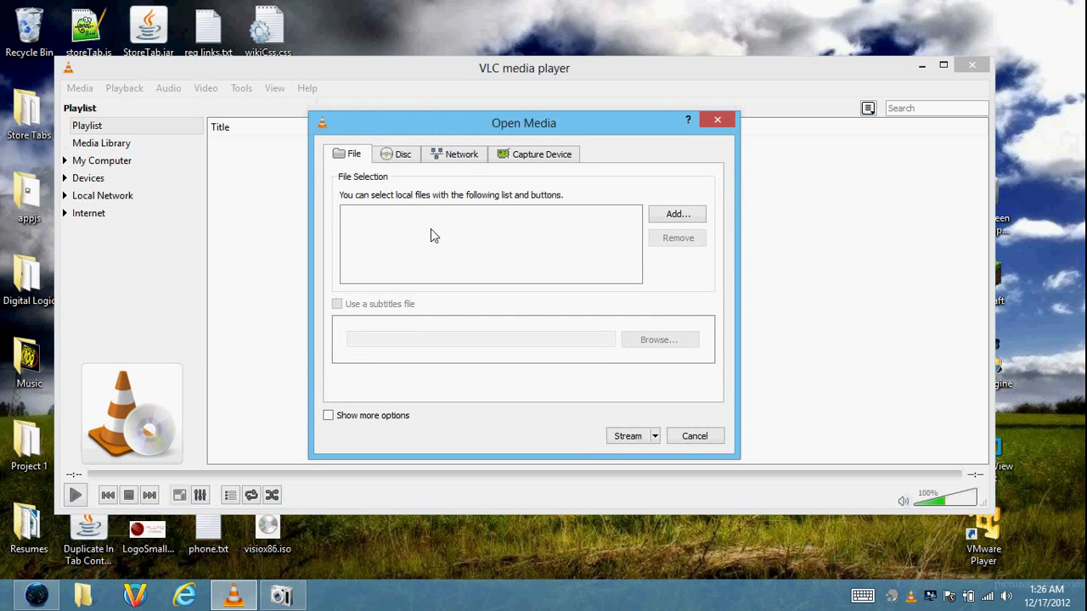
{"action": "left_click", "coordinate": [441, 161]}
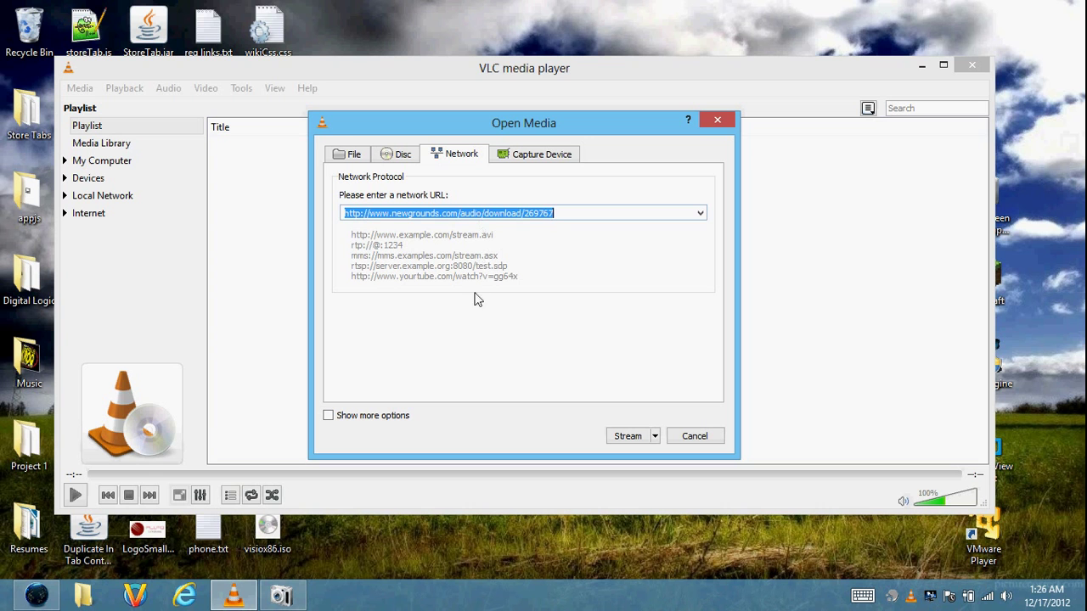
{"action": "type", "text": "https://www.youtube.com/watch?v=9bZkp7q19f0"}
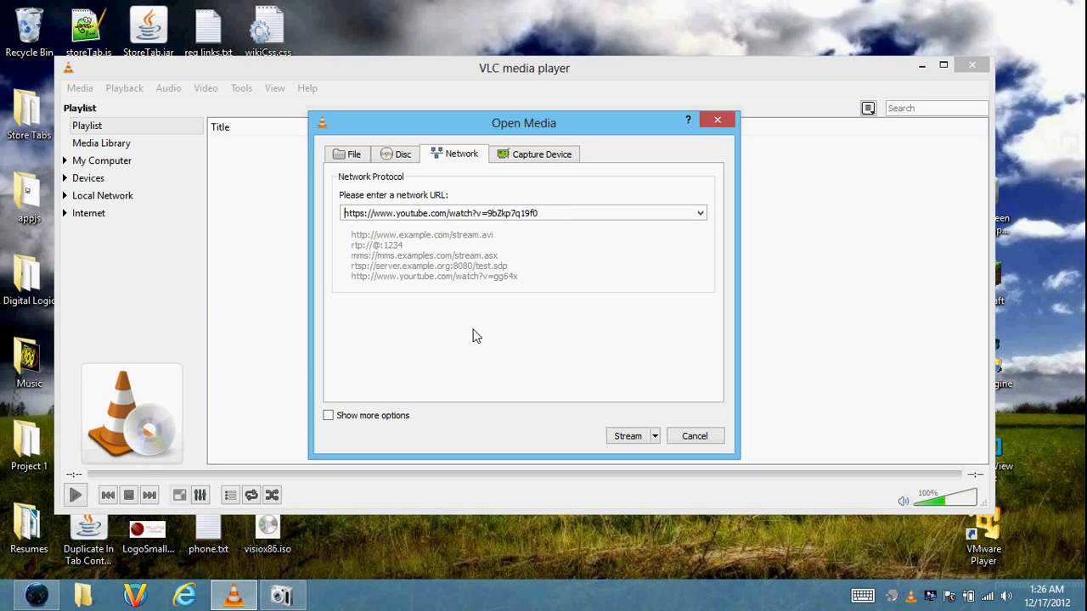
{"action": "key", "text": "BackSpace"}
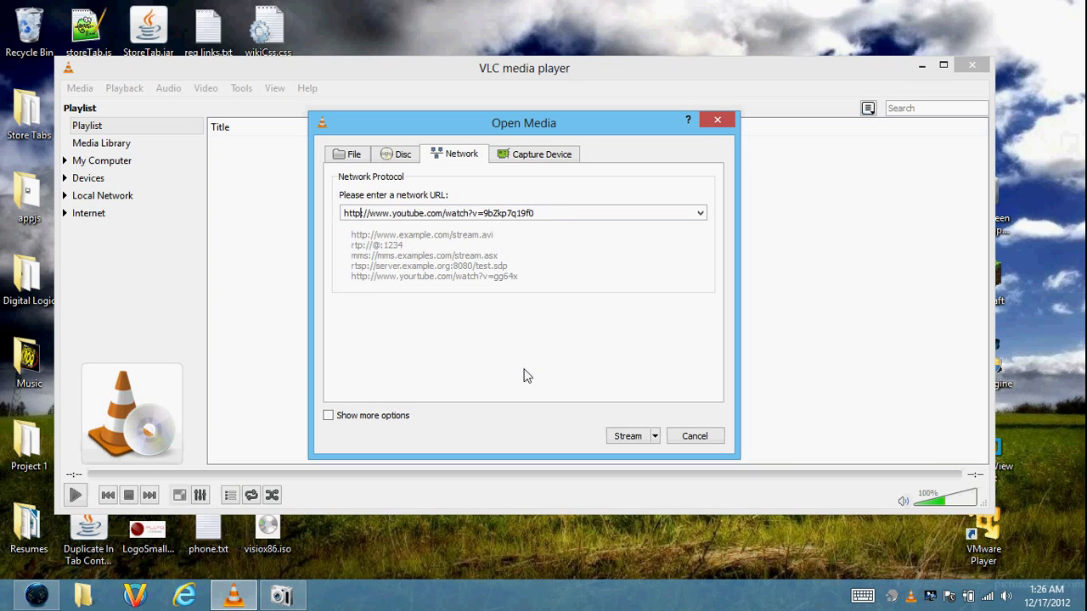
{"action": "left_click", "coordinate": [626, 436]}
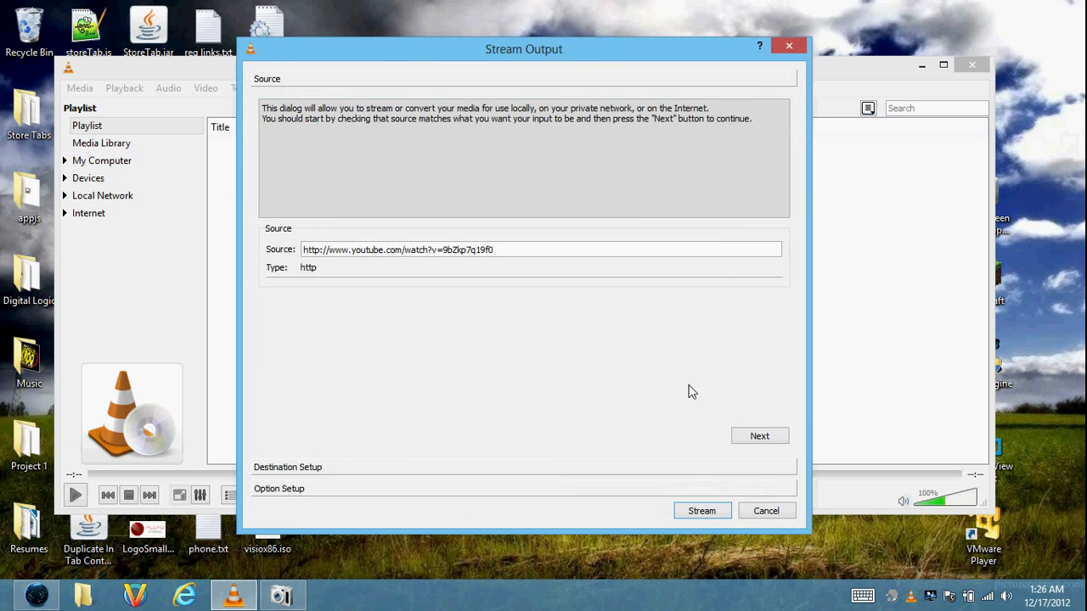
Add a file destination saving to Gangnam Style.ogg on the Desktop
{"action": "left_click", "coordinate": [759, 437]}
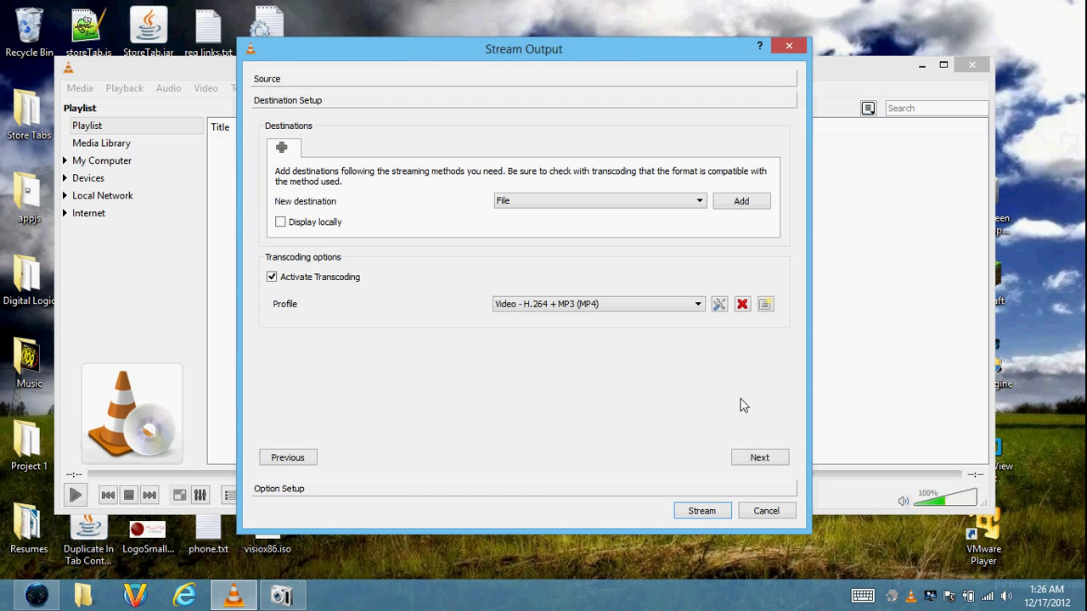
{"action": "left_click", "coordinate": [720, 205]}
{"action": "left_click", "coordinate": [730, 230]}
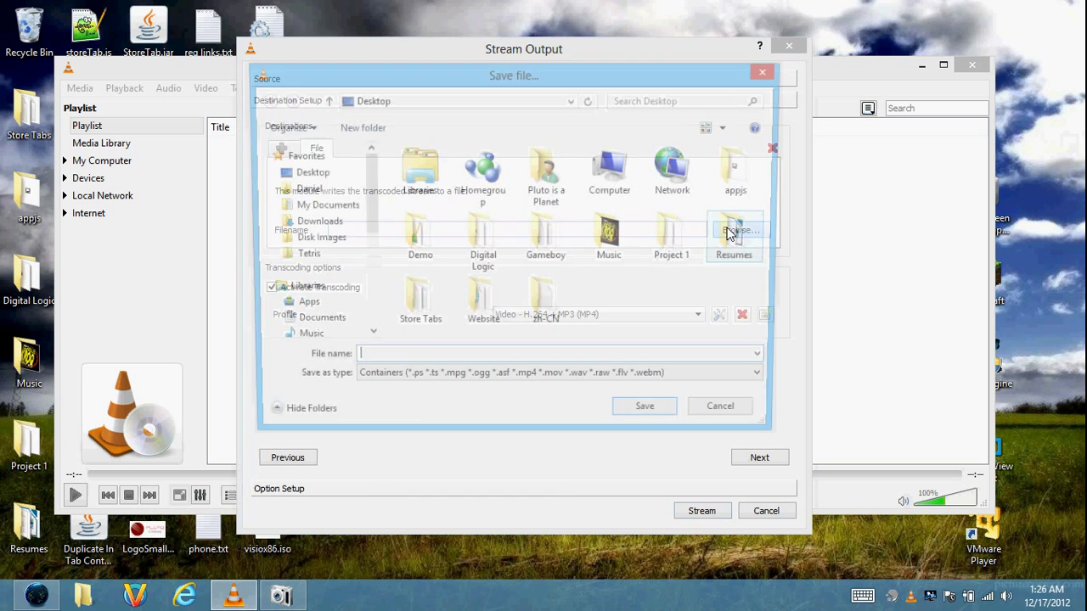
{"action": "type", "text": "Gangnam Style.ogg"}
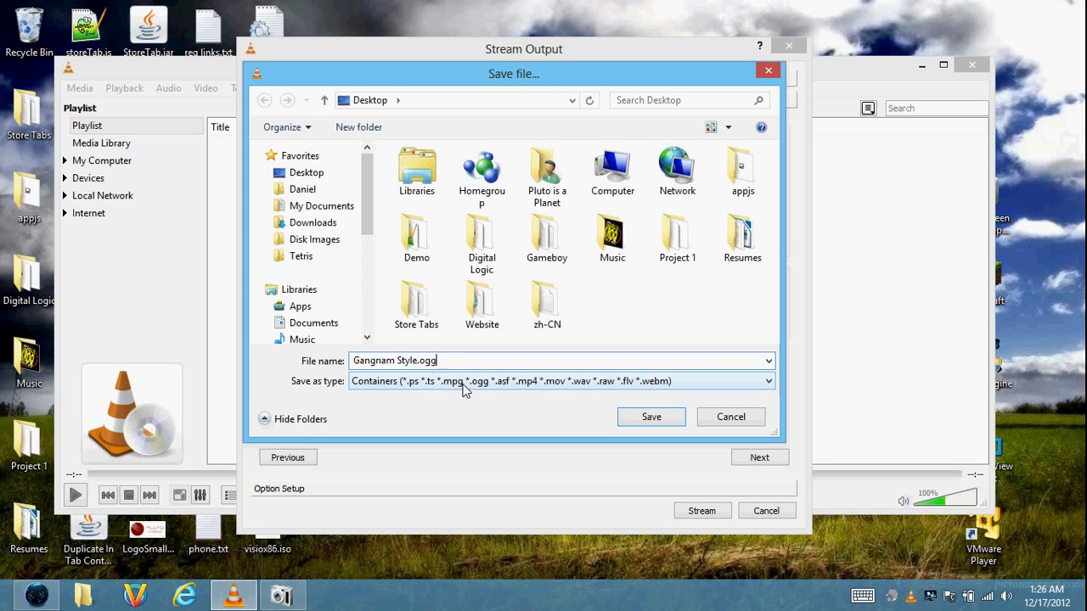
{"action": "left_click", "coordinate": [636, 425]}
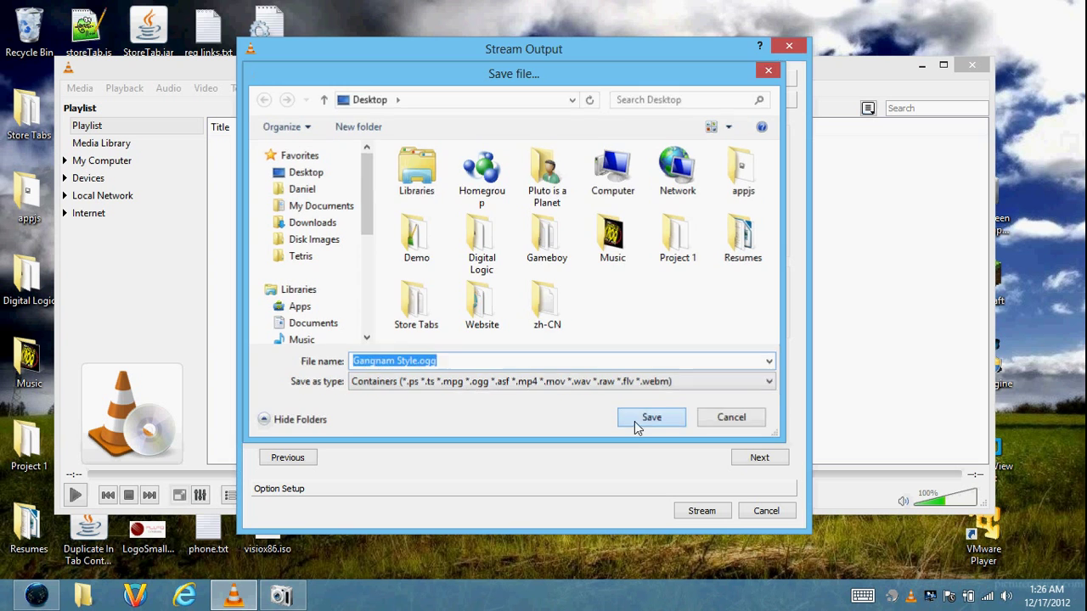
Use the Audio - Vorbis (OGG) profile and start streaming to the file
{"action": "left_click", "coordinate": [696, 315]}
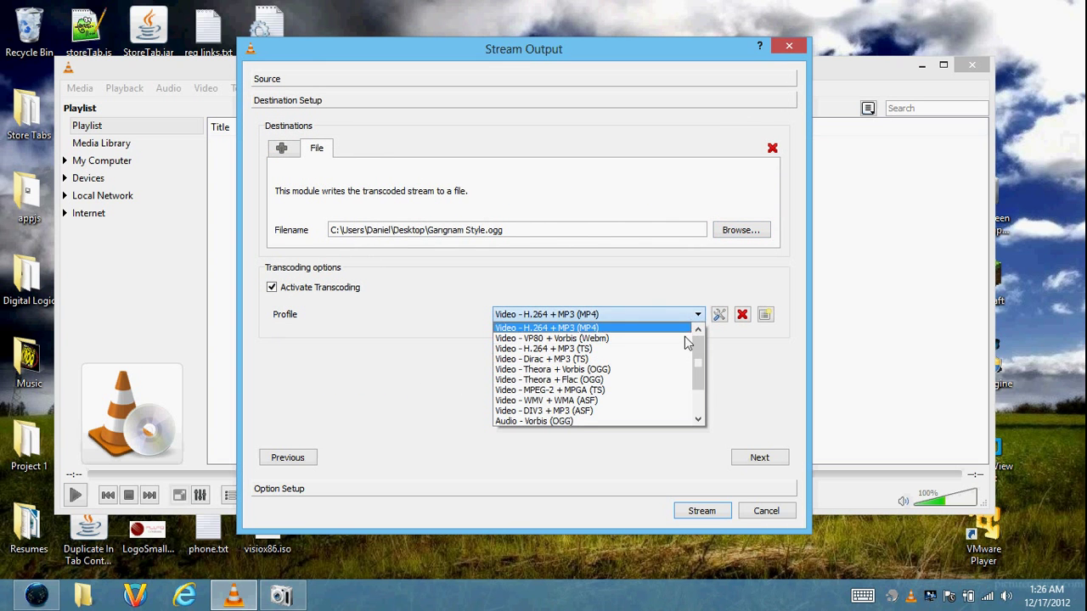
{"action": "left_click", "coordinate": [512, 422]}
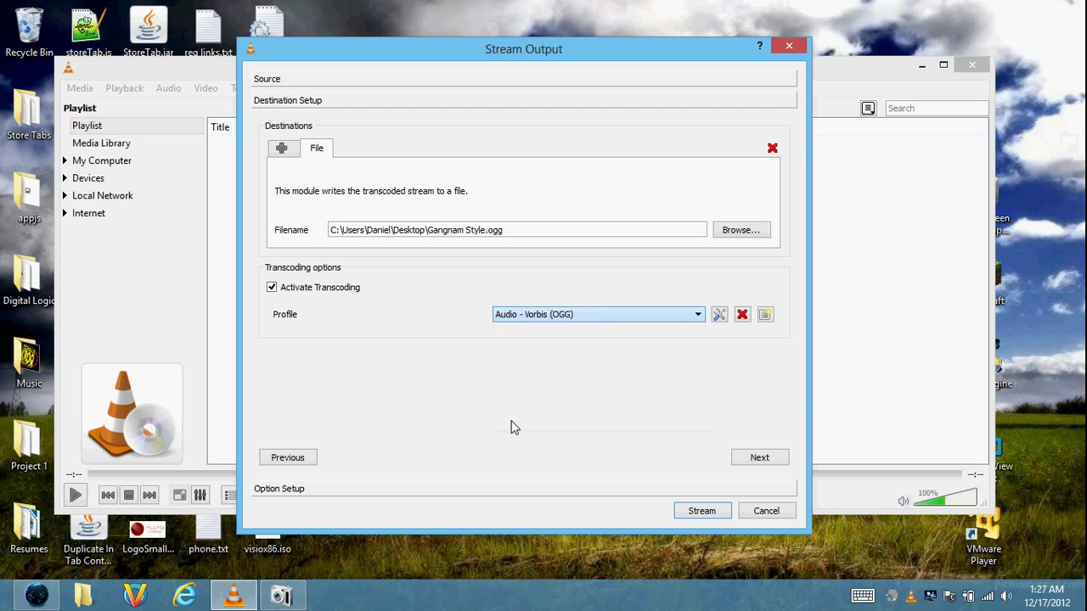
{"action": "left_click", "coordinate": [696, 511]}
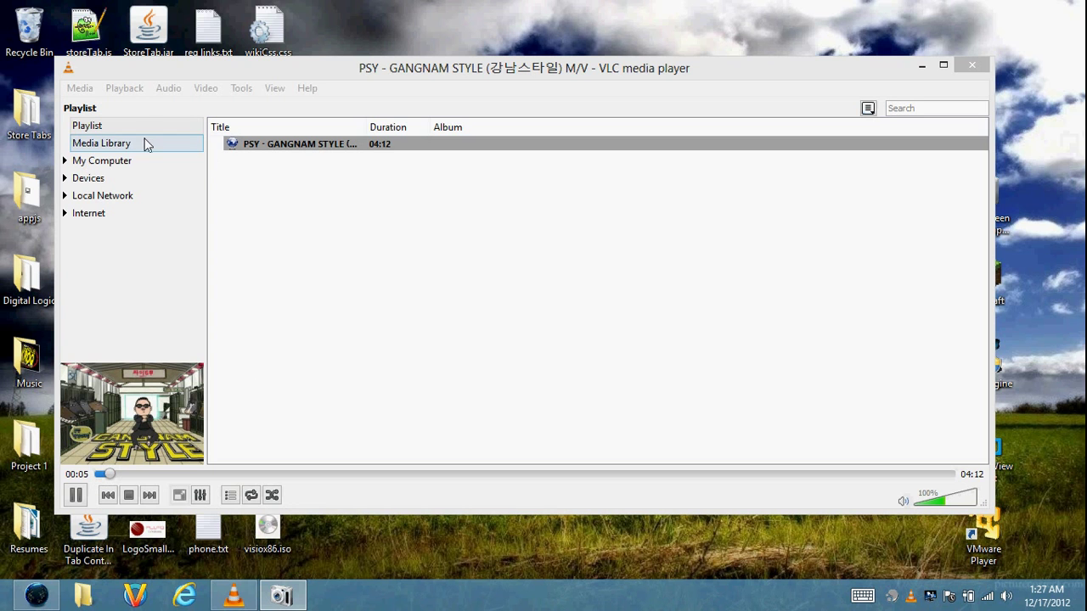
Start a Convert / Save job with La Bamba.mp3 from the Music folder as the source
{"action": "left_click", "coordinate": [85, 89]}
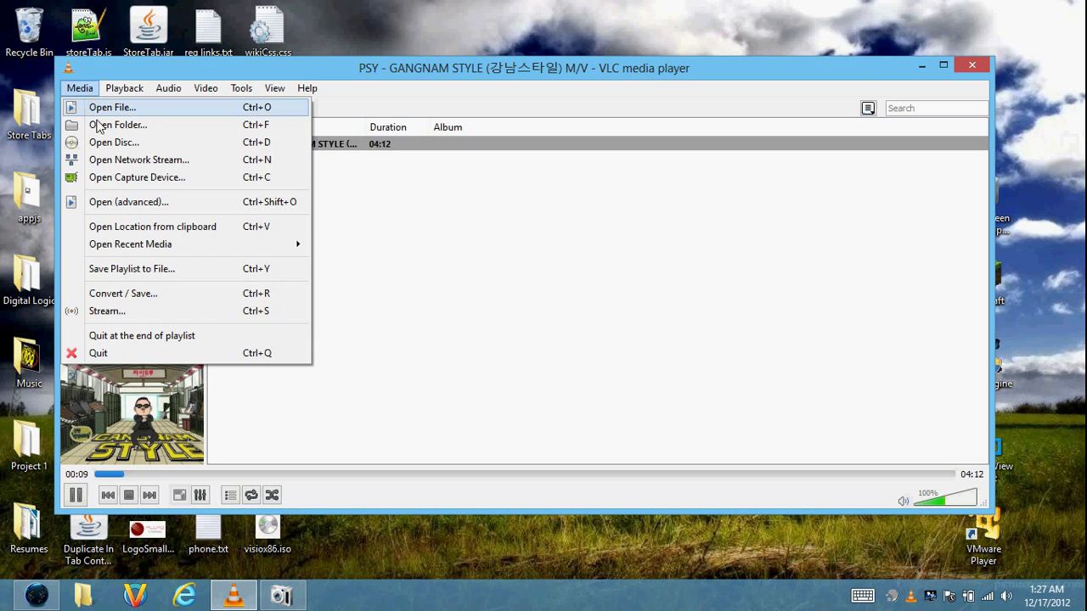
{"action": "left_click", "coordinate": [123, 294]}
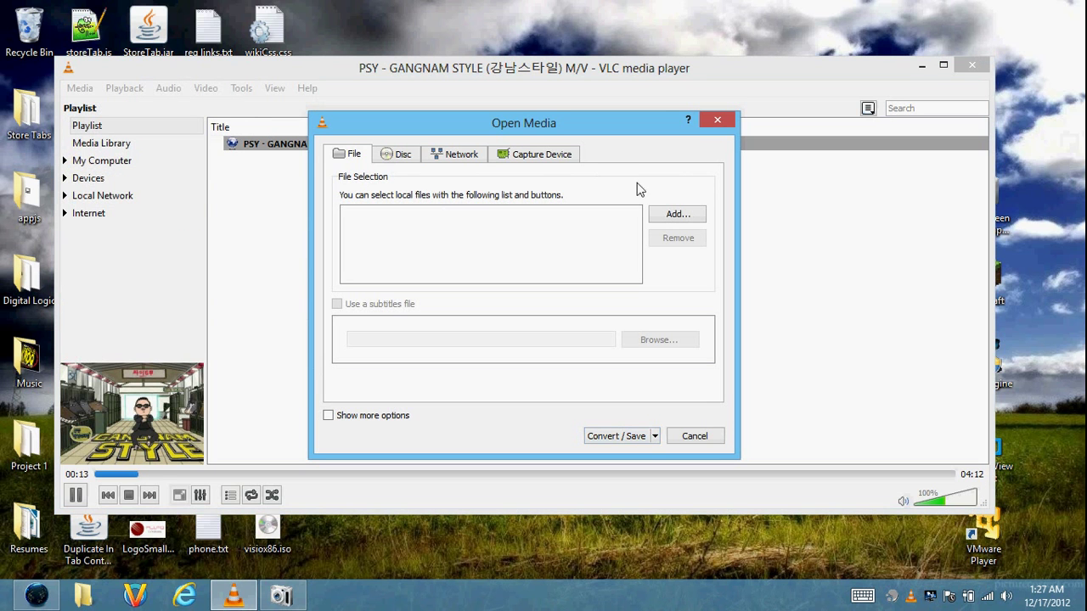
{"action": "left_click", "coordinate": [676, 215]}
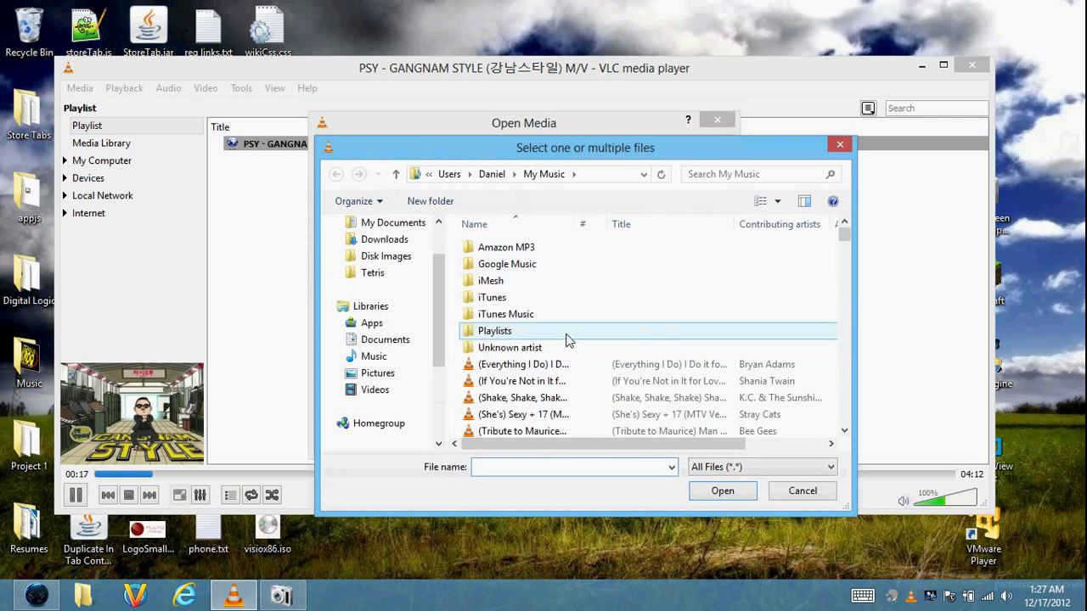
{"action": "left_click_drag", "start_coordinate": [847, 232], "coordinate": [854, 362]}
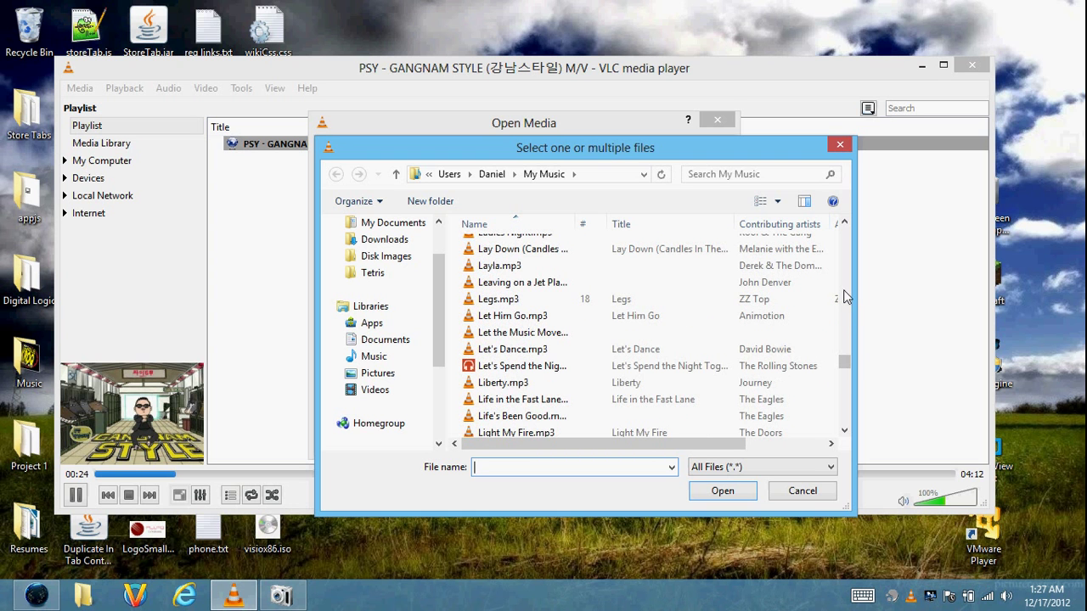
{"action": "scroll", "coordinate": [848, 288], "scroll_direction": "up", "scroll_amount": 4}
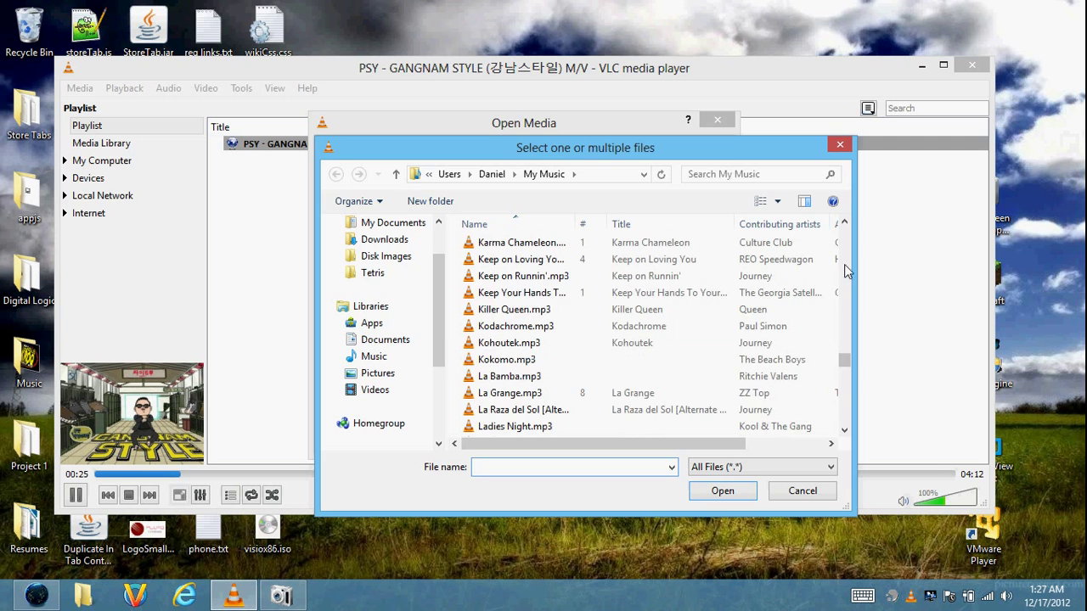
{"action": "double_click", "coordinate": [510, 376]}
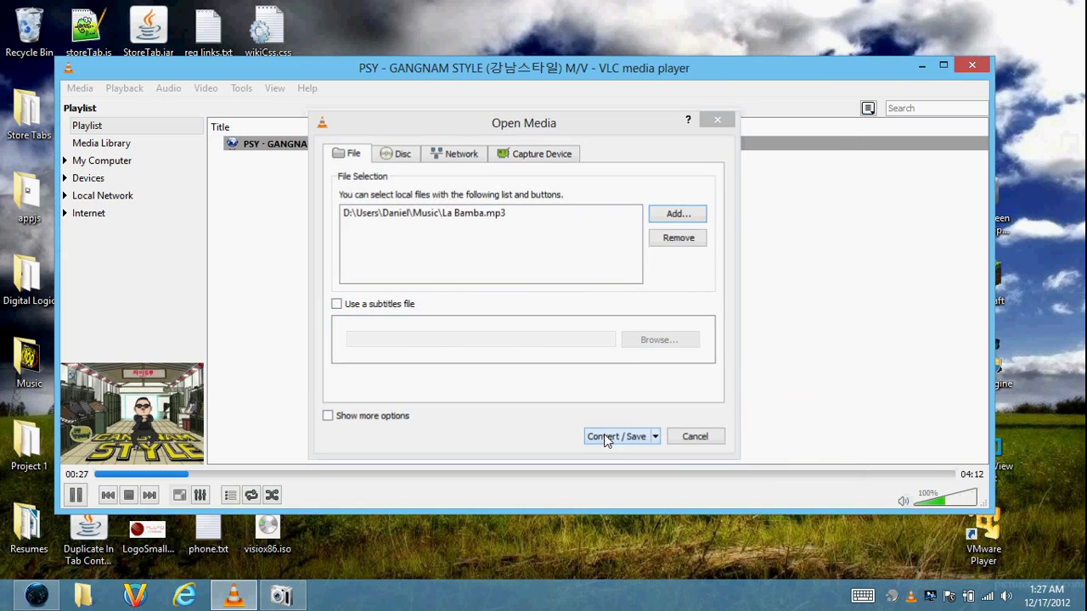
{"action": "left_click", "coordinate": [606, 437]}
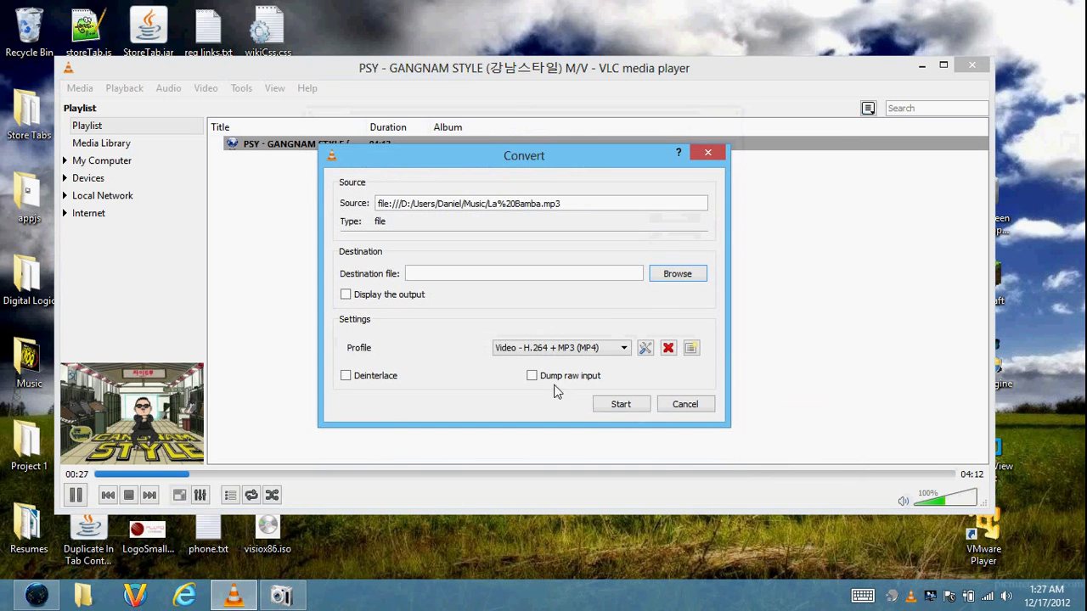
Set the conversion destination file to La Bamba.ogg on the Desktop
{"action": "left_click", "coordinate": [677, 275]}
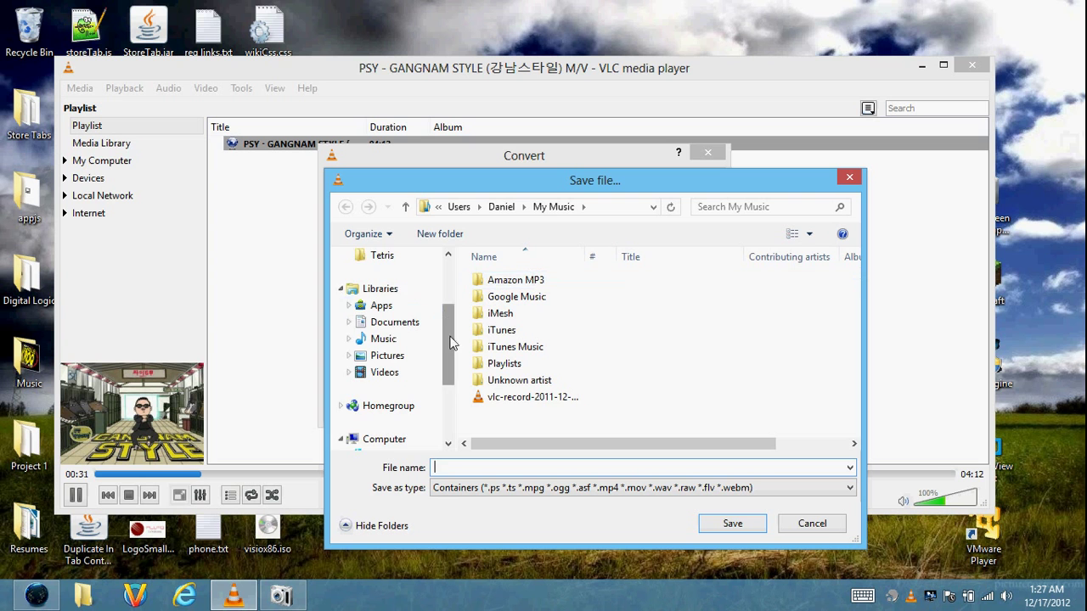
{"action": "scroll", "coordinate": [450, 343], "scroll_direction": "up", "scroll_amount": 3}
{"action": "left_click", "coordinate": [387, 278]}
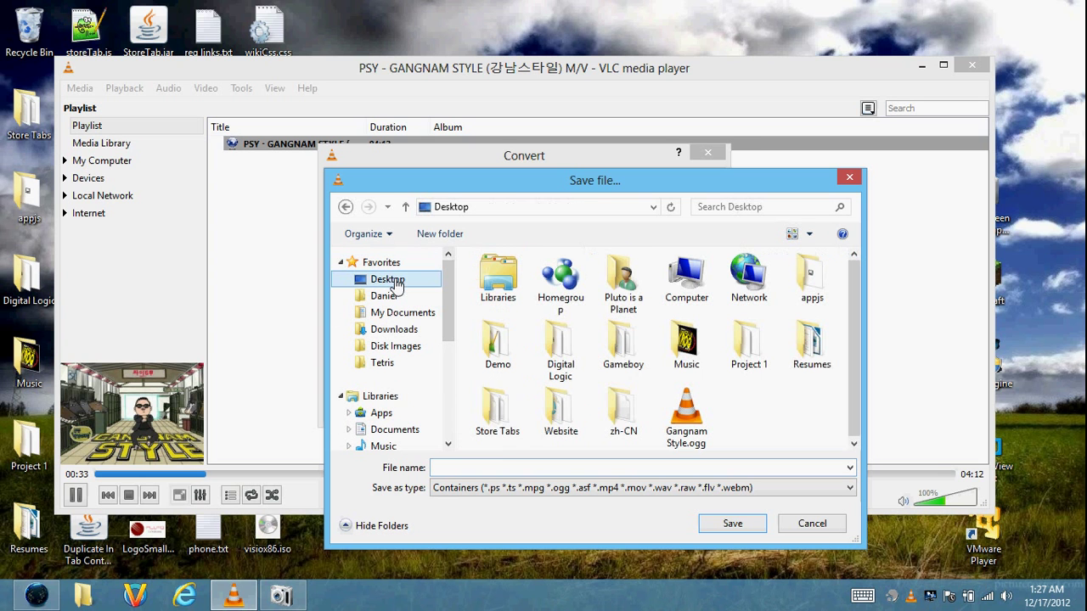
{"action": "left_click", "coordinate": [500, 467]}
{"action": "type", "text": "La Bamba.ogg"}
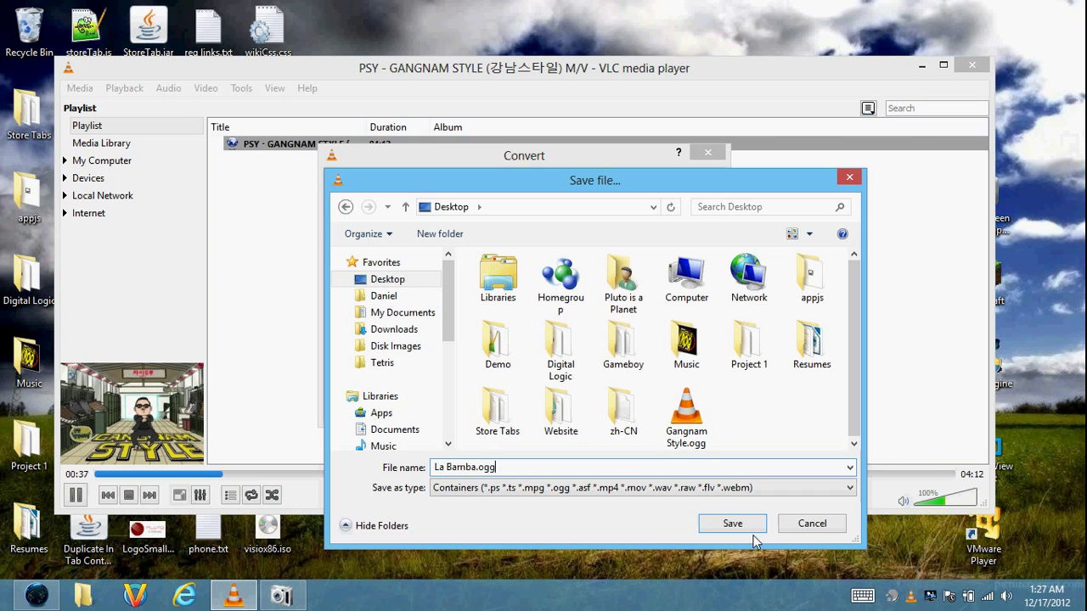
{"action": "left_click", "coordinate": [751, 526]}
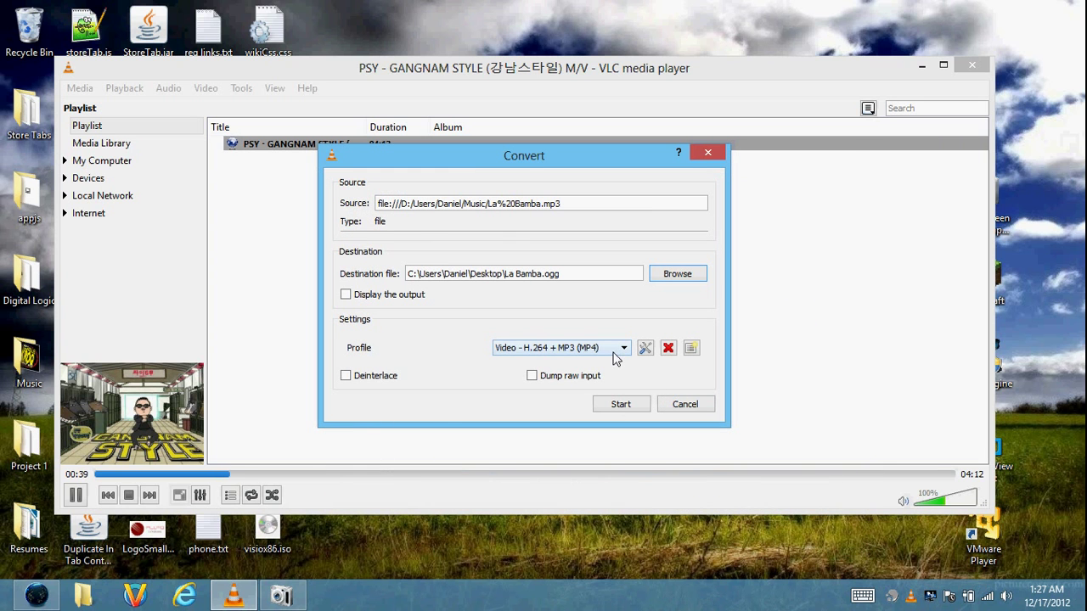
Choose the Audio - Vorbis (OGG) profile and start converting La Bamba
{"action": "left_click", "coordinate": [558, 350]}
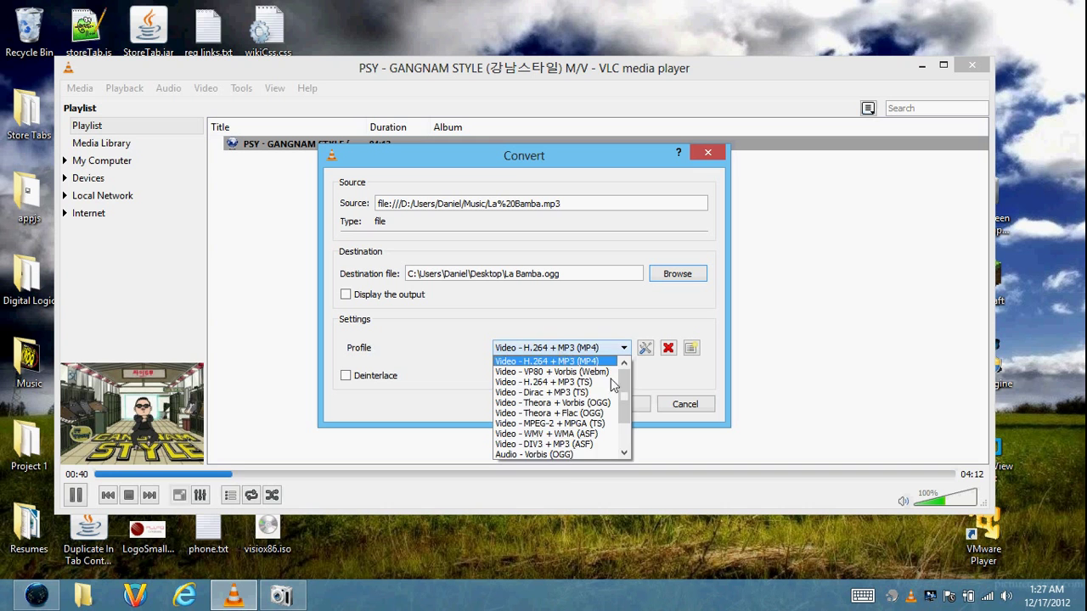
{"action": "left_click", "coordinate": [561, 454]}
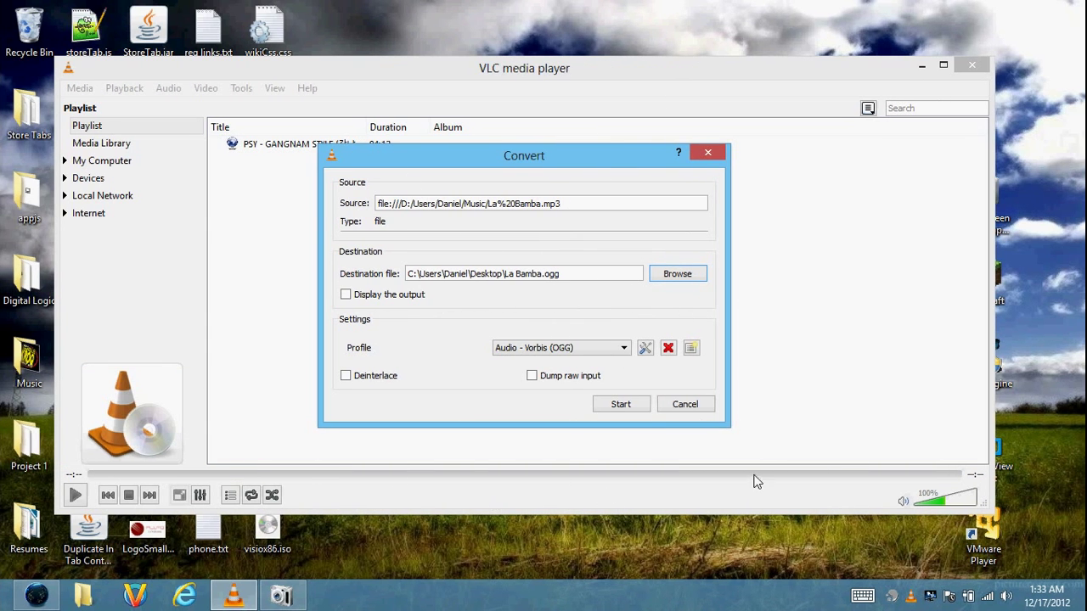
{"action": "left_click", "coordinate": [641, 412]}
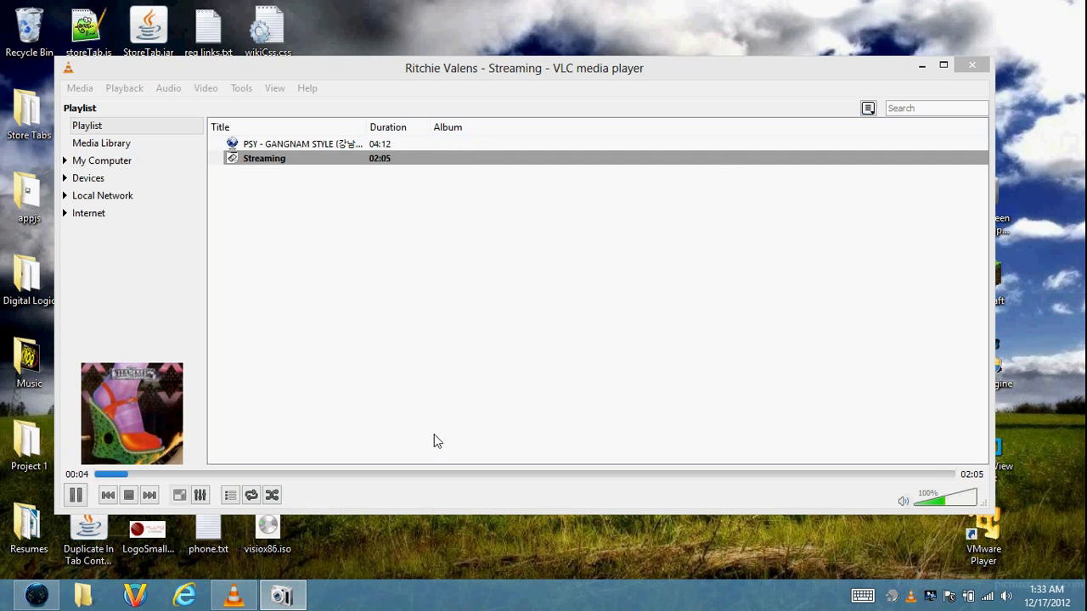
Seek the playing track to 00:19, then delete the PSY - GANGNAM STYLE playlist entry
{"action": "left_click", "coordinate": [226, 473]}
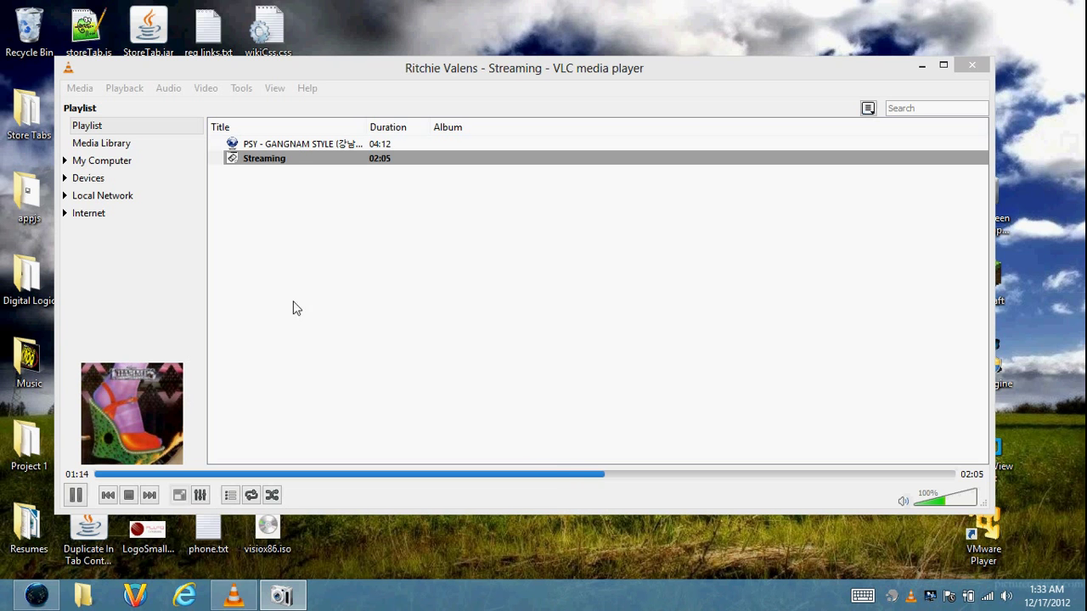
{"action": "left_click", "coordinate": [273, 146]}
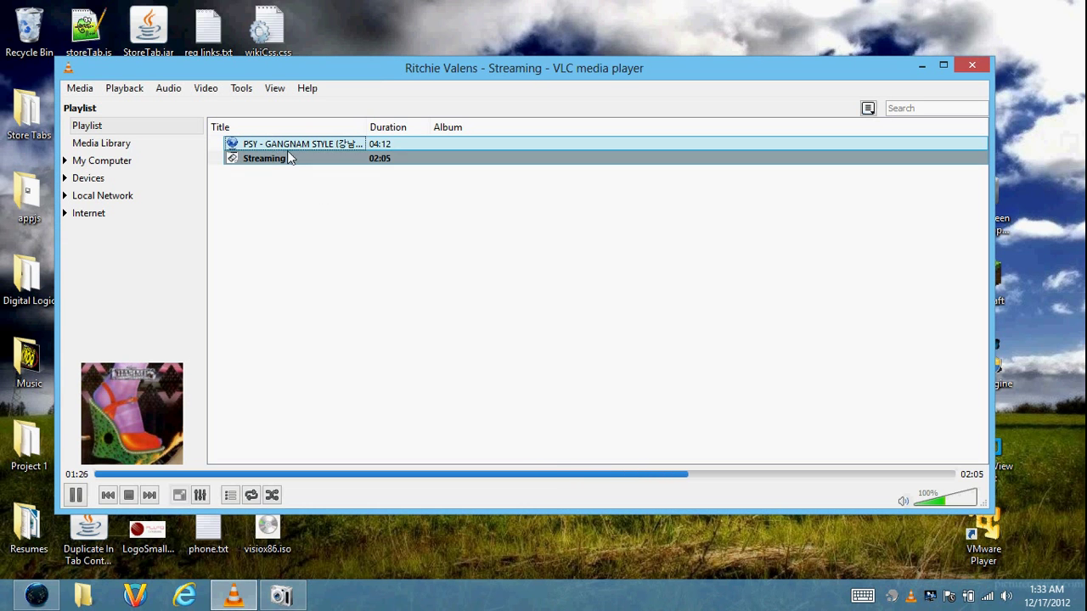
{"action": "key", "text": "Delete"}
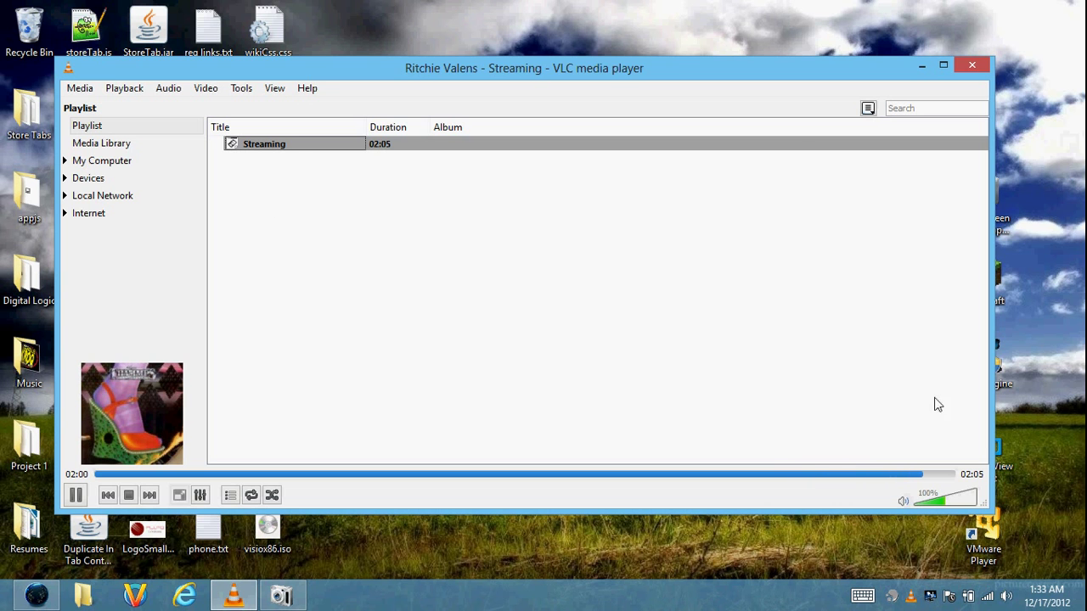
Add Gangnam Style.ogg to the playlist, play it, and remove the Streaming entry
{"action": "left_click_drag", "start_coordinate": [675, 76], "coordinate": [933, 88]}
{"action": "left_click_drag", "start_coordinate": [268, 281], "coordinate": [514, 239]}
{"action": "left_click_drag", "start_coordinate": [535, 86], "coordinate": [347, 82]}
{"action": "double_click", "coordinate": [353, 174]}
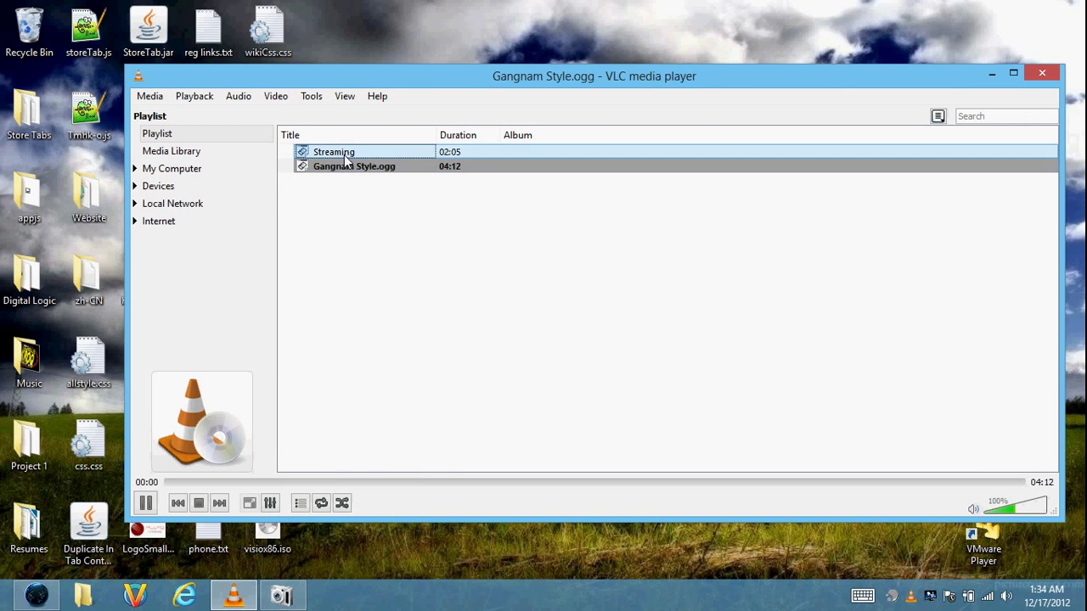
{"action": "key", "text": "Delete"}
Add La Bamba.ogg to the playlist, play it, then close VLC
{"action": "left_click_drag", "start_coordinate": [338, 74], "coordinate": [501, 58]}
{"action": "left_click_drag", "start_coordinate": [259, 399], "coordinate": [449, 333]}
{"action": "left_click_drag", "start_coordinate": [465, 68], "coordinate": [246, 76]}
{"action": "left_click", "coordinate": [361, 149]}
{"action": "double_click", "coordinate": [361, 150]}
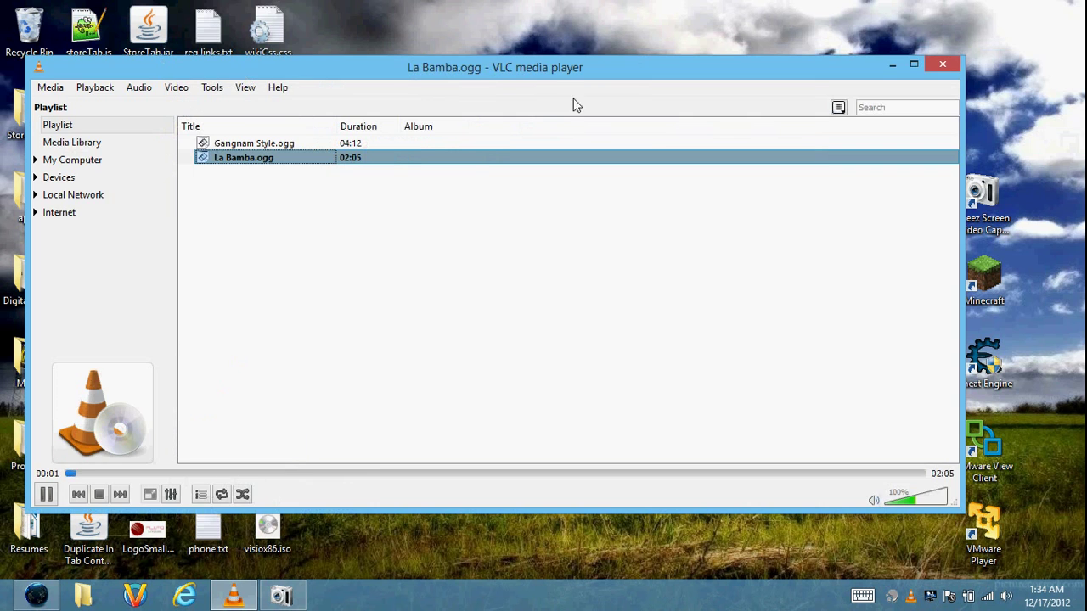
{"action": "left_click", "coordinate": [943, 65]}
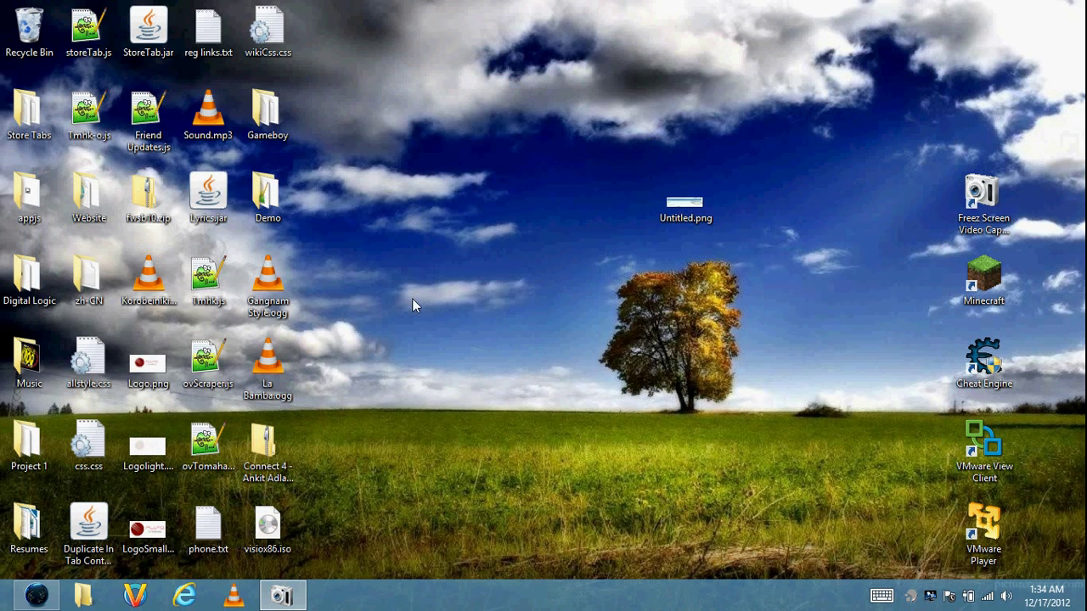
In File Explorer, browse to Program Files (x86) on the DNUNES (D:) drive
{"action": "left_click", "coordinate": [83, 595]}
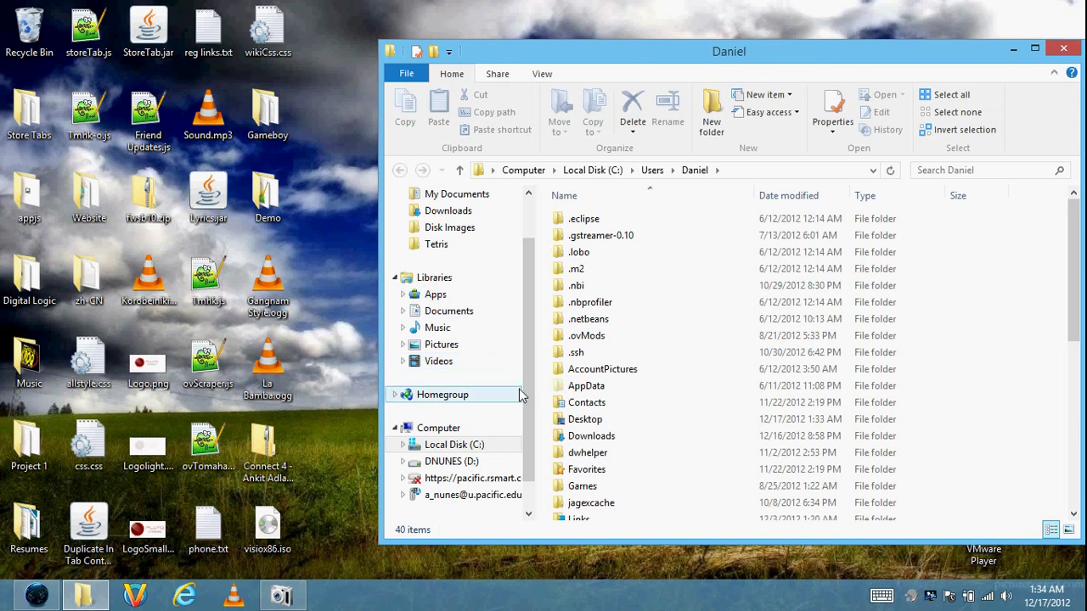
{"action": "left_click", "coordinate": [487, 431]}
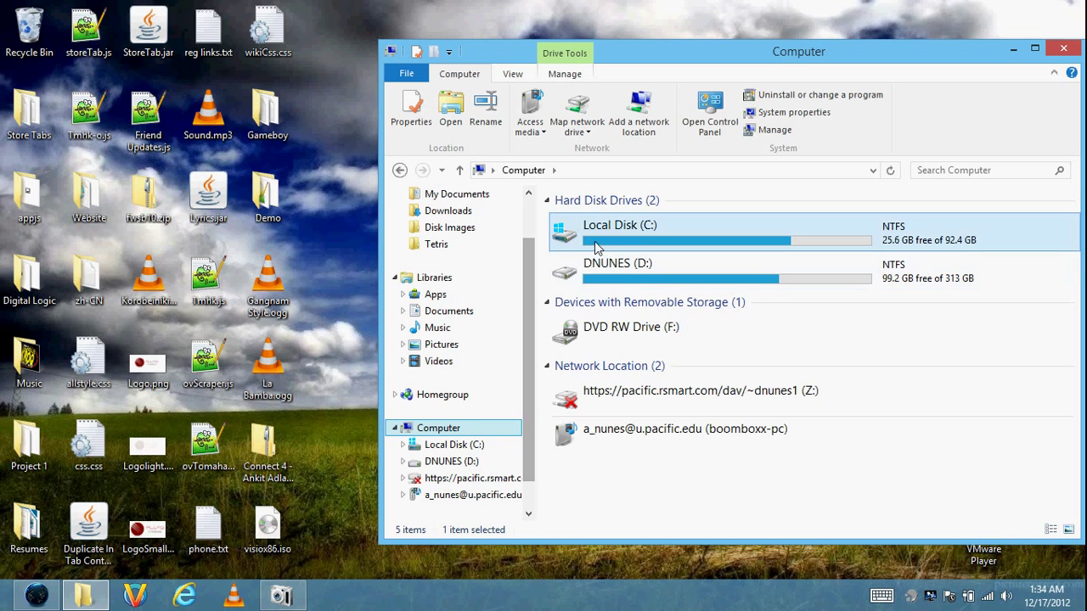
{"action": "double_click", "coordinate": [600, 272]}
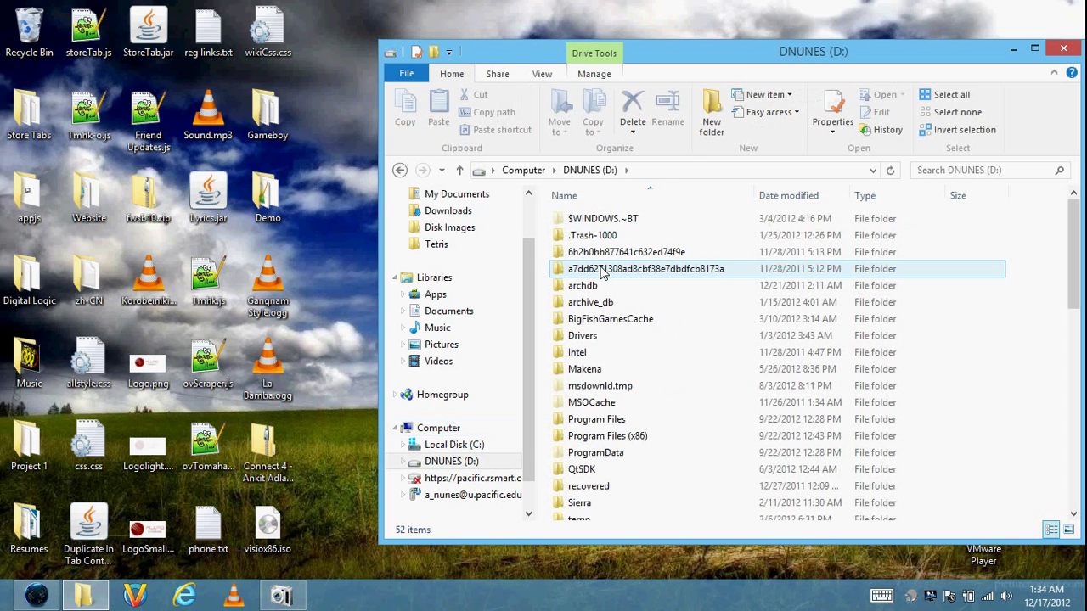
{"action": "double_click", "coordinate": [642, 440]}
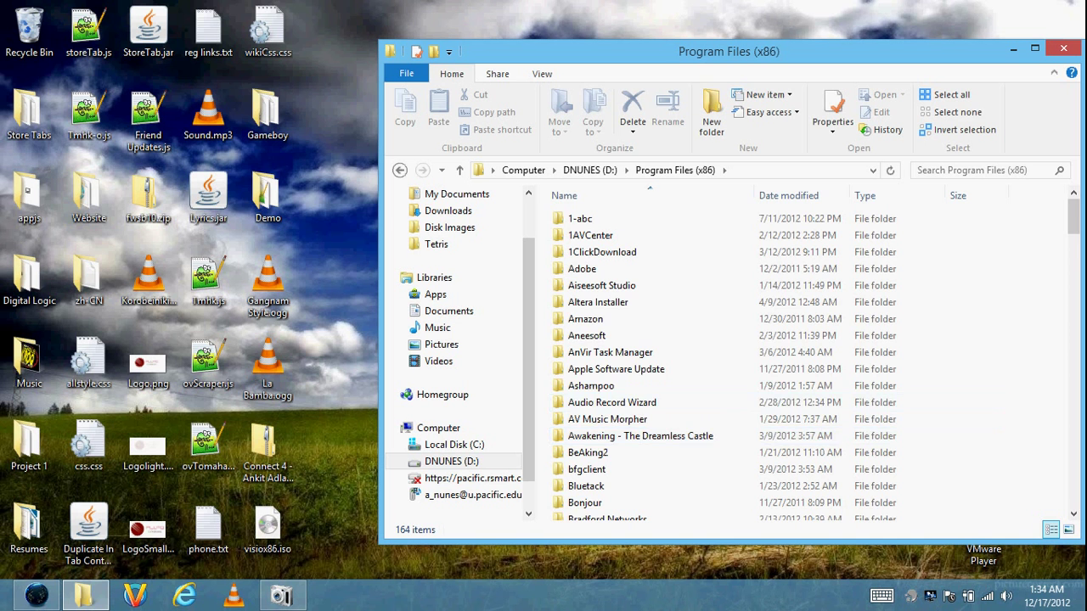
{"action": "left_click_drag", "start_coordinate": [1075, 223], "coordinate": [1079, 404]}
Go into Onverse > onverse > data > live_assets > music and create a new folder
{"action": "double_click", "coordinate": [614, 238]}
{"action": "double_click", "coordinate": [608, 249]}
{"action": "double_click", "coordinate": [606, 252]}
{"action": "left_click", "coordinate": [606, 241]}
{"action": "double_click", "coordinate": [605, 247]}
{"action": "double_click", "coordinate": [730, 262]}
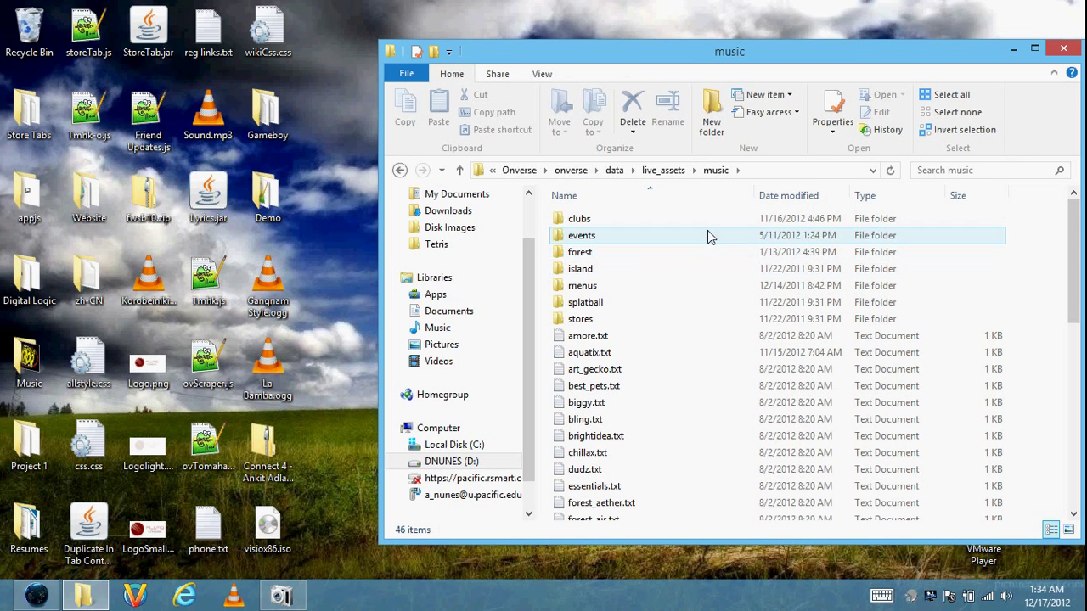
{"action": "left_click", "coordinate": [711, 121]}
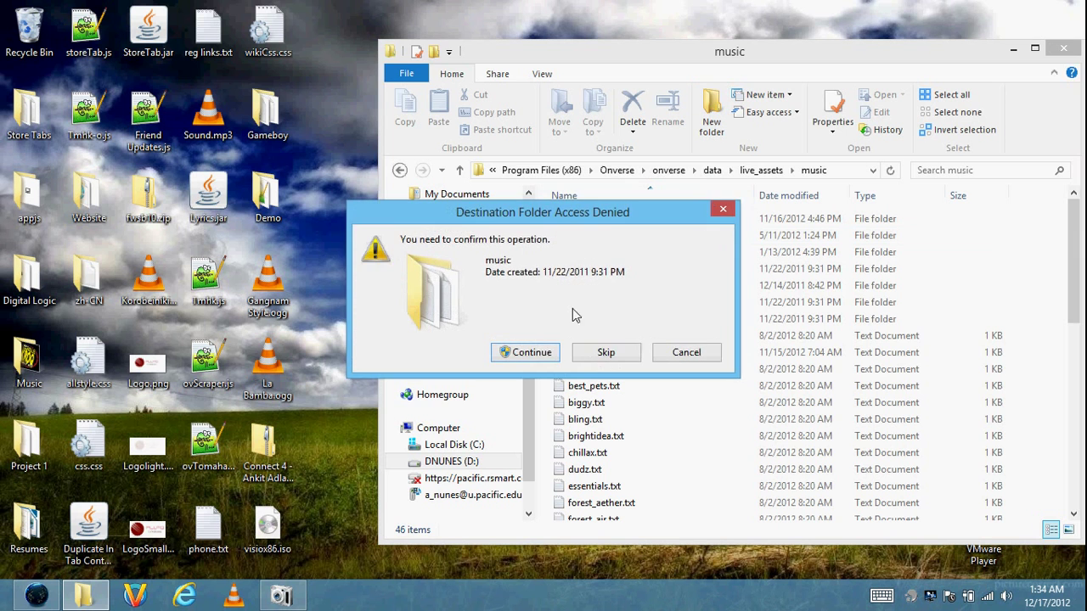
Approve the permission prompt and name the new folder mysongs
{"action": "left_click", "coordinate": [530, 352]}
{"action": "type", "text": "mysongs"}
{"action": "key", "text": "Return"}
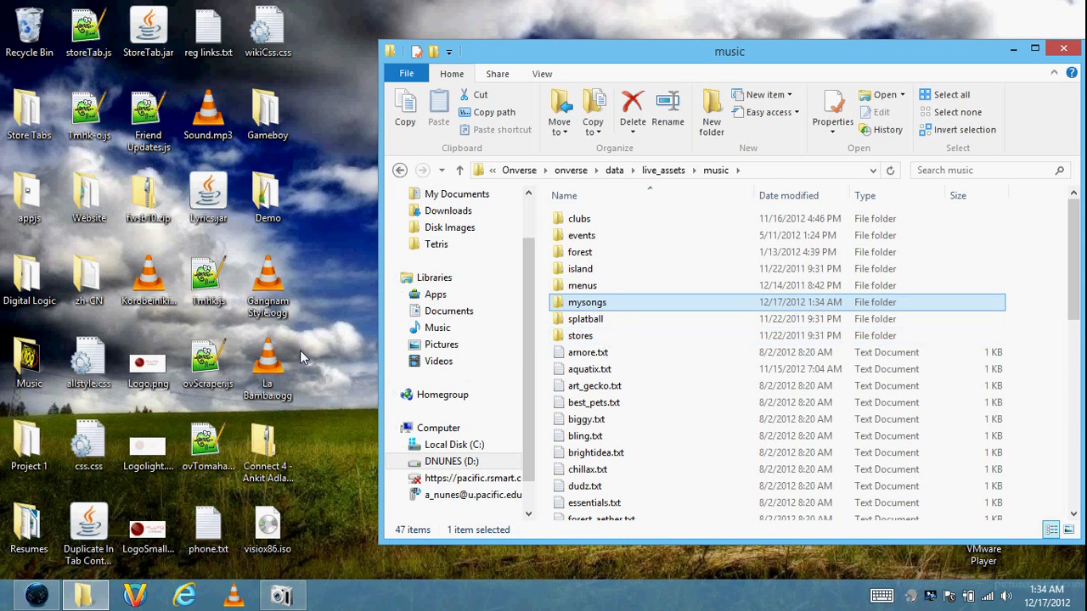
Copy Gangnam Style.ogg and La Bamba.ogg from the desktop into mysongs, approving access
{"action": "left_click", "coordinate": [268, 367]}
{"action": "left_click", "coordinate": [265, 289], "text": "ctrl"}
{"action": "right_click", "coordinate": [262, 299]}
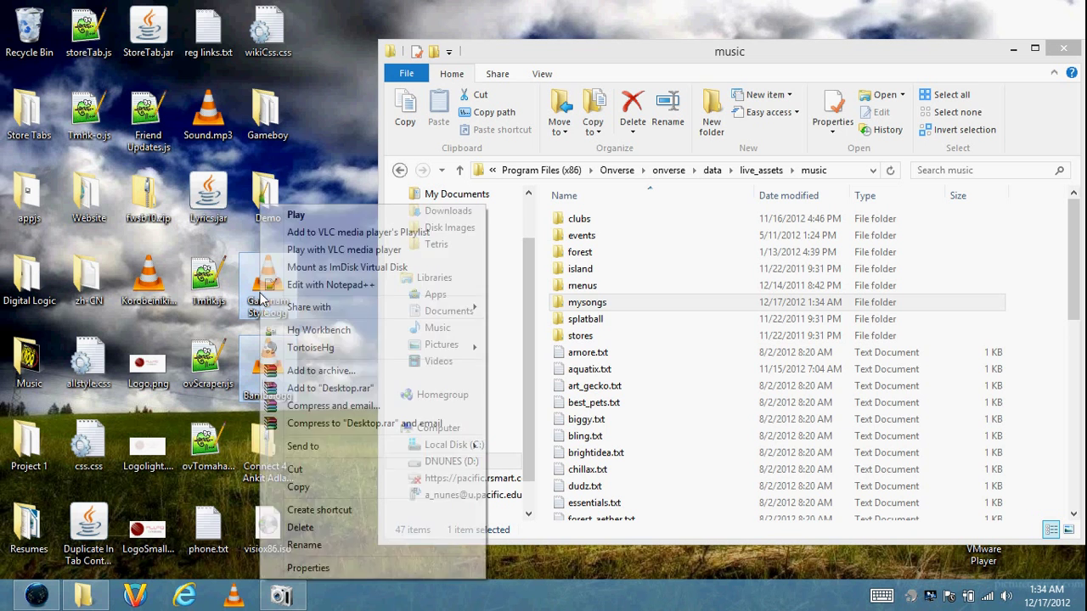
{"action": "left_click_drag", "start_coordinate": [252, 297], "coordinate": [585, 304]}
{"action": "left_click", "coordinate": [515, 222]}
{"action": "left_click", "coordinate": [509, 225]}
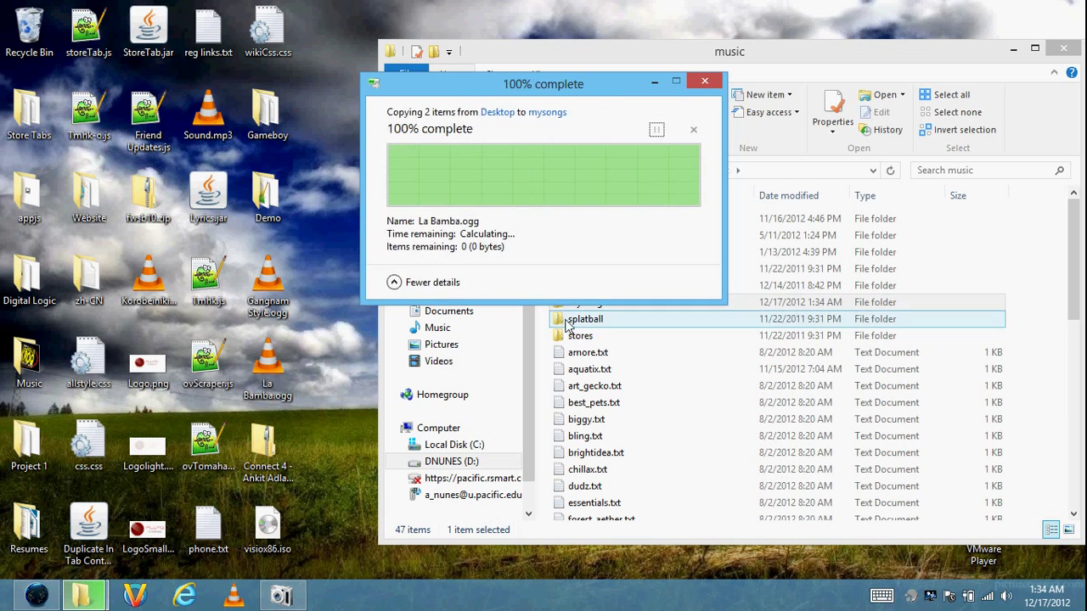
Open shark-tank.txt from the music folder in Notepad
{"action": "left_click_drag", "start_coordinate": [703, 54], "coordinate": [543, 42]}
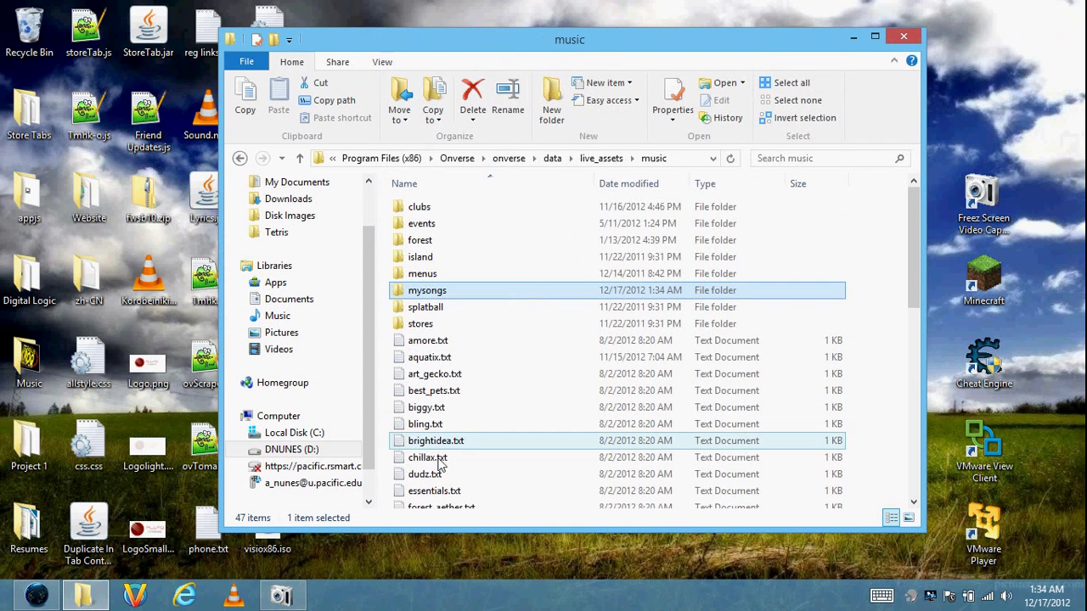
{"action": "left_click", "coordinate": [453, 475]}
{"action": "key", "text": "Down"}
{"action": "key", "text": "Down"}
{"action": "key", "text": "Down"}
{"action": "key", "text": "Down"}
{"action": "key", "text": "Down"}
{"action": "key", "text": "Down"}
{"action": "key", "text": "Down"}
{"action": "key", "text": "Down"}
{"action": "key", "text": "Down"}
{"action": "key", "text": "Down"}
{"action": "key", "text": "Down"}
{"action": "key", "text": "Down"}
{"action": "key", "text": "Down"}
{"action": "key", "text": "Down"}
{"action": "key", "text": "Down"}
{"action": "key", "text": "Down"}
{"action": "key", "text": "Down"}
{"action": "key", "text": "Down"}
{"action": "key", "text": "Down"}
{"action": "key", "text": "Down"}
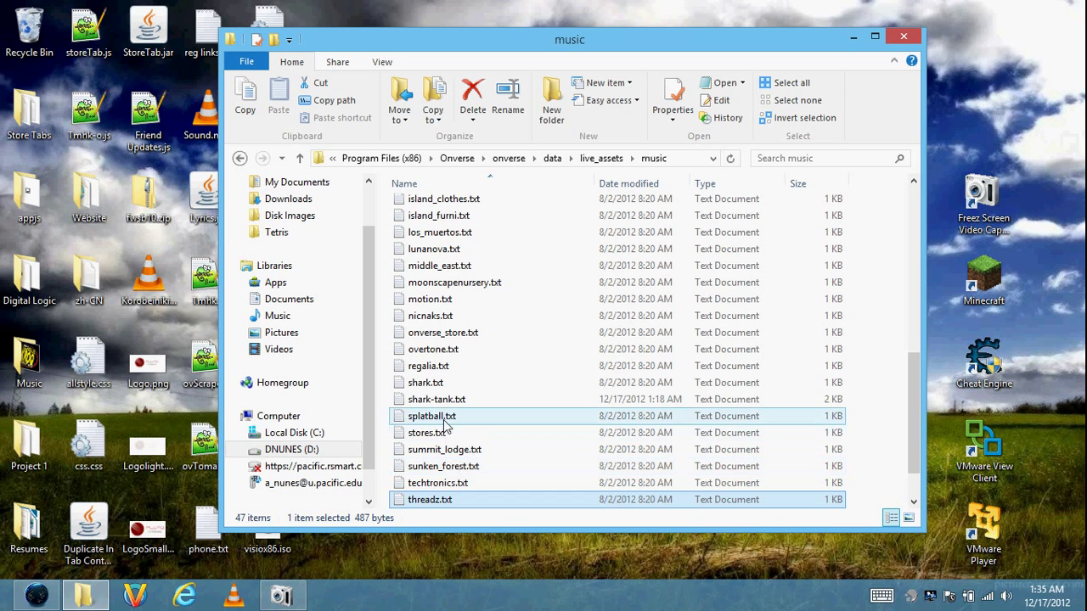
{"action": "mouse_move", "coordinate": [434, 405]}
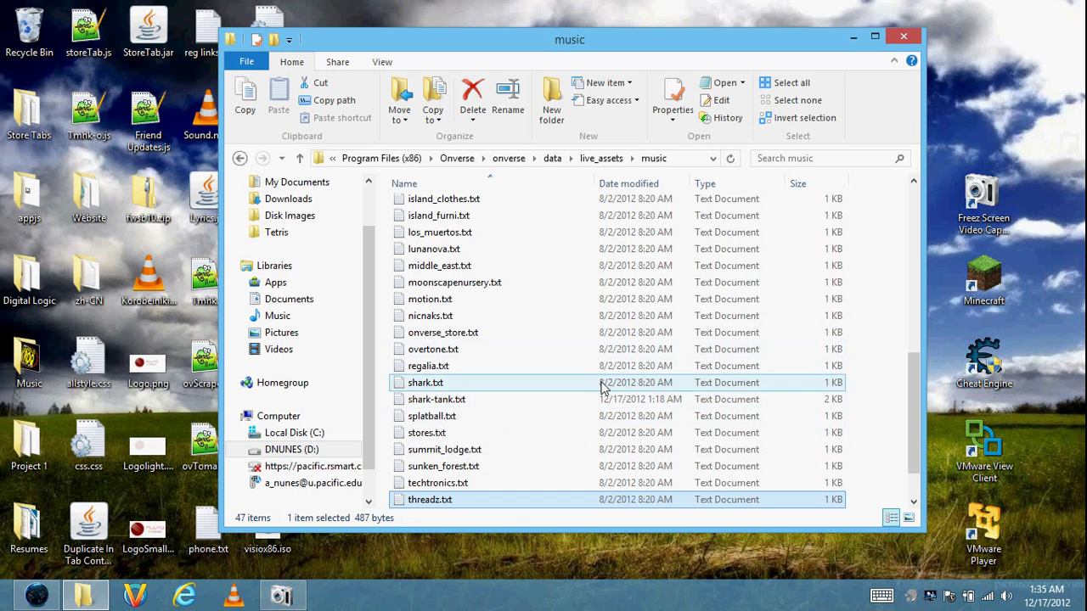
{"action": "left_click", "coordinate": [501, 399]}
{"action": "left_click_drag", "start_coordinate": [913, 391], "coordinate": [900, 280]}
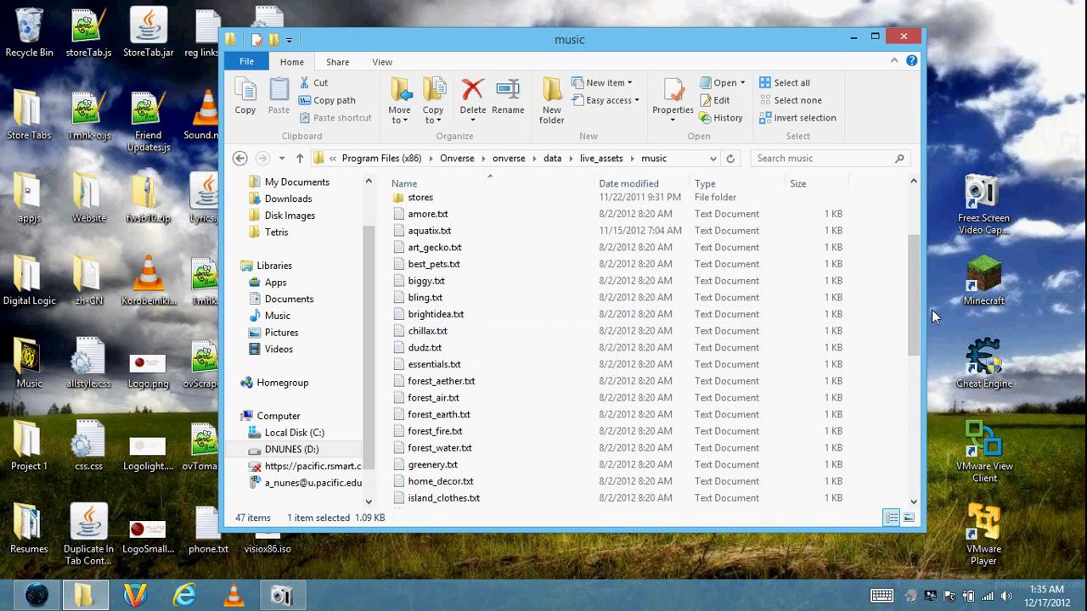
{"action": "left_click_drag", "start_coordinate": [907, 308], "coordinate": [912, 345]}
{"action": "left_click", "coordinate": [841, 421]}
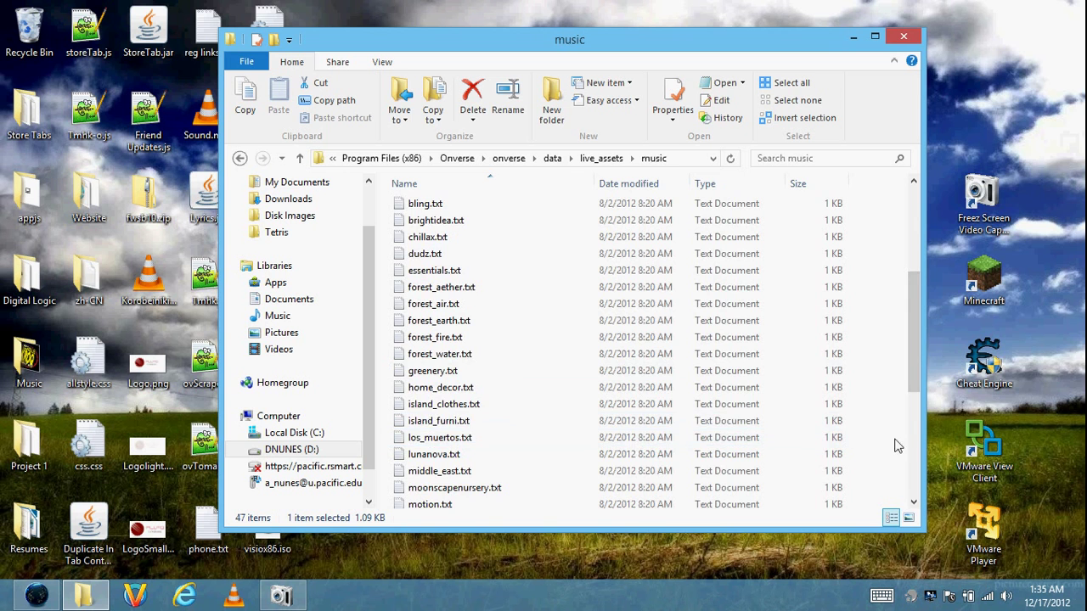
{"action": "scroll", "coordinate": [914, 439], "scroll_direction": "down", "scroll_amount": 5}
{"action": "double_click", "coordinate": [536, 353]}
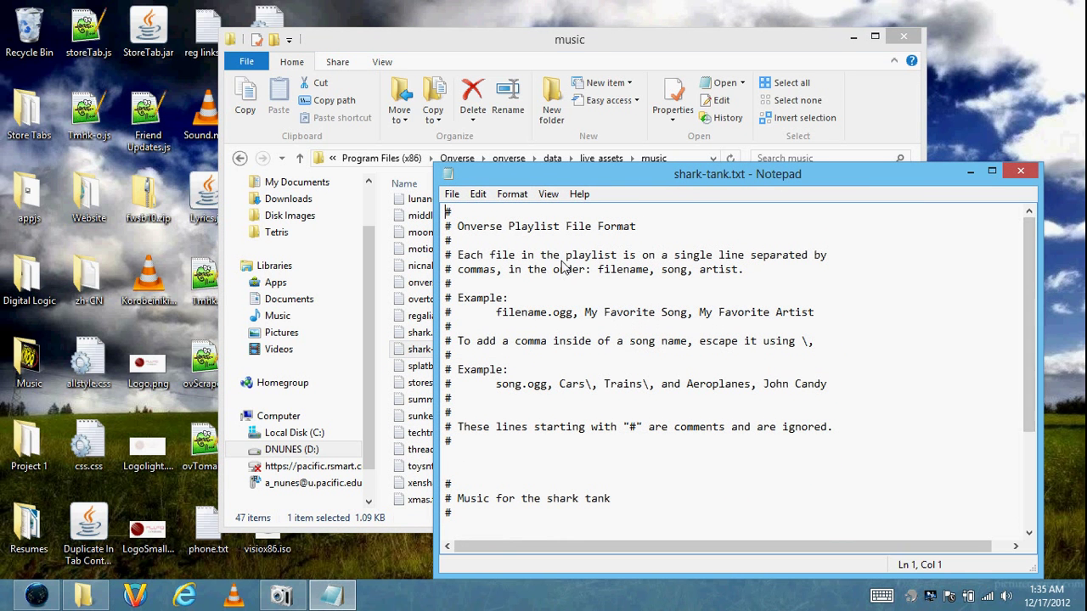
Prefix each clubs/ song line in shark-tank.txt with '#' to comment it out
{"action": "left_click_drag", "start_coordinate": [1031, 276], "coordinate": [1032, 369]}
{"action": "left_click", "coordinate": [529, 396]}
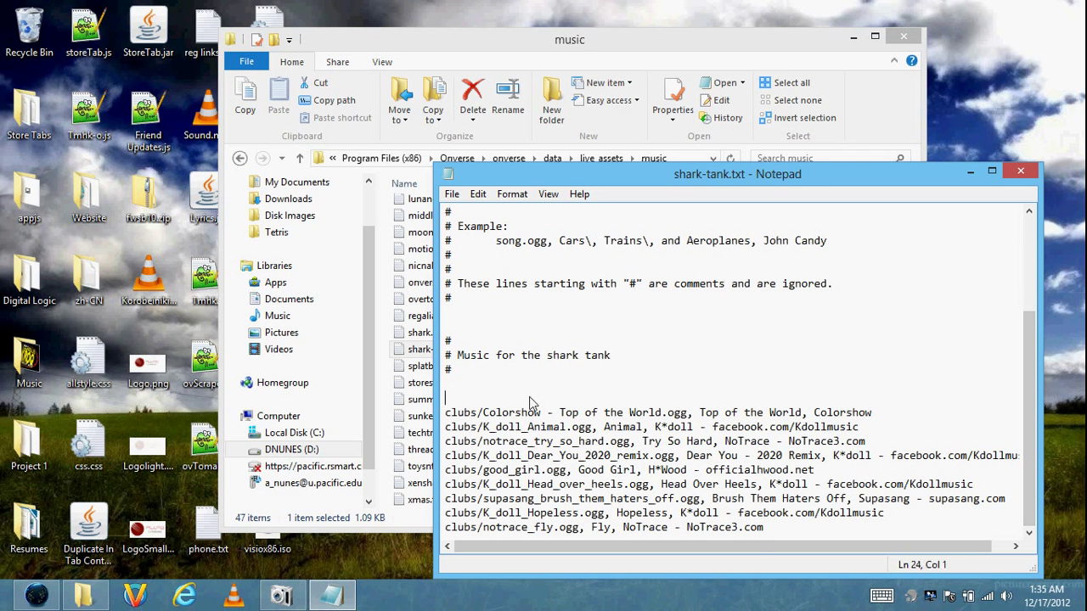
{"action": "key", "text": "Down"}
{"action": "type", "text": "#"}
{"action": "key", "text": "Down"}
{"action": "key", "text": "Left"}
{"action": "type", "text": "# "}
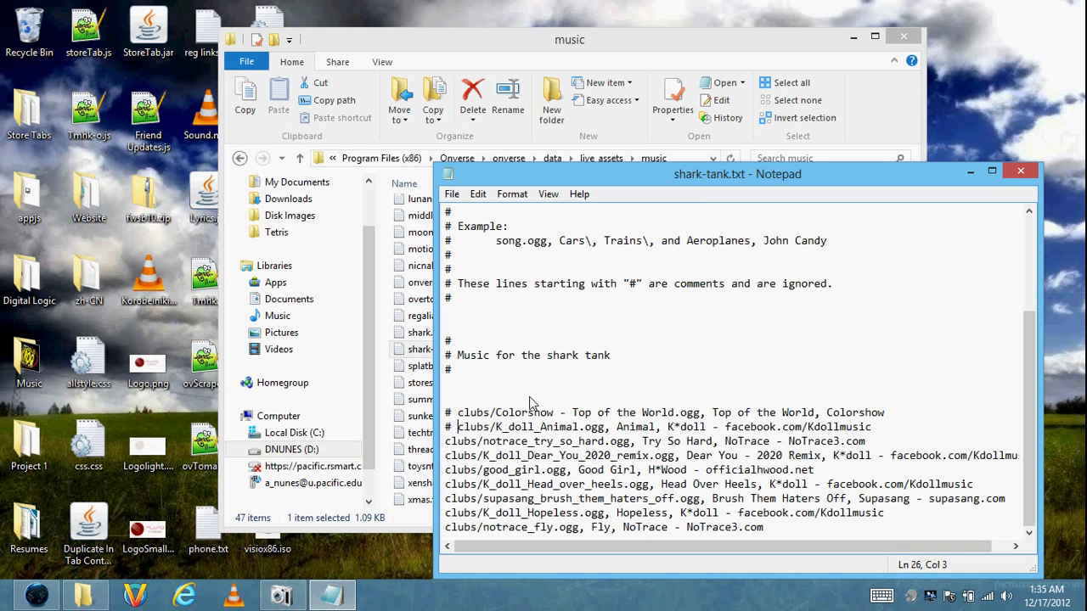
{"action": "type", "text": "#"}
{"action": "key", "text": "Down"}
{"action": "key", "text": "Left"}
{"action": "key", "text": "Left"}
{"action": "type", "text": "#"}
{"action": "key", "text": "Down"}
{"action": "type", "text": "#"}
{"action": "key", "text": "Down"}
{"action": "key", "text": "Left"}
{"action": "key", "text": "Left"}
{"action": "type", "text": "#"}
{"action": "key", "text": "Down"}
{"action": "key", "text": "Left"}
{"action": "key", "text": "Left"}
{"action": "type", "text": "#"}
{"action": "key", "text": "Down"}
{"action": "key", "text": "Left"}
{"action": "key", "text": "Left"}
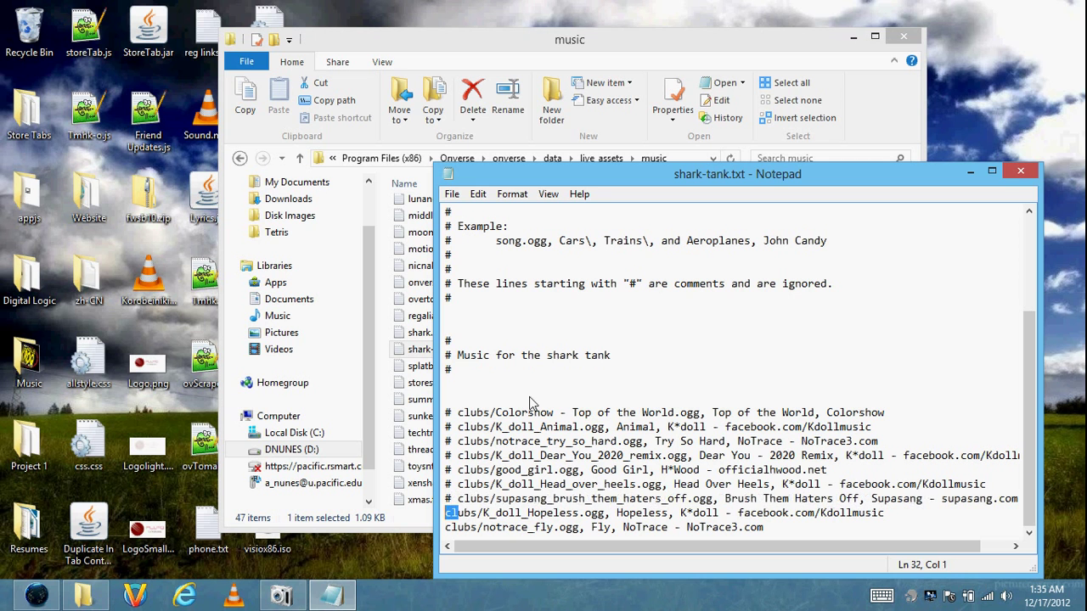
{"action": "type", "text": "# "}
{"action": "type", "text": "#"}
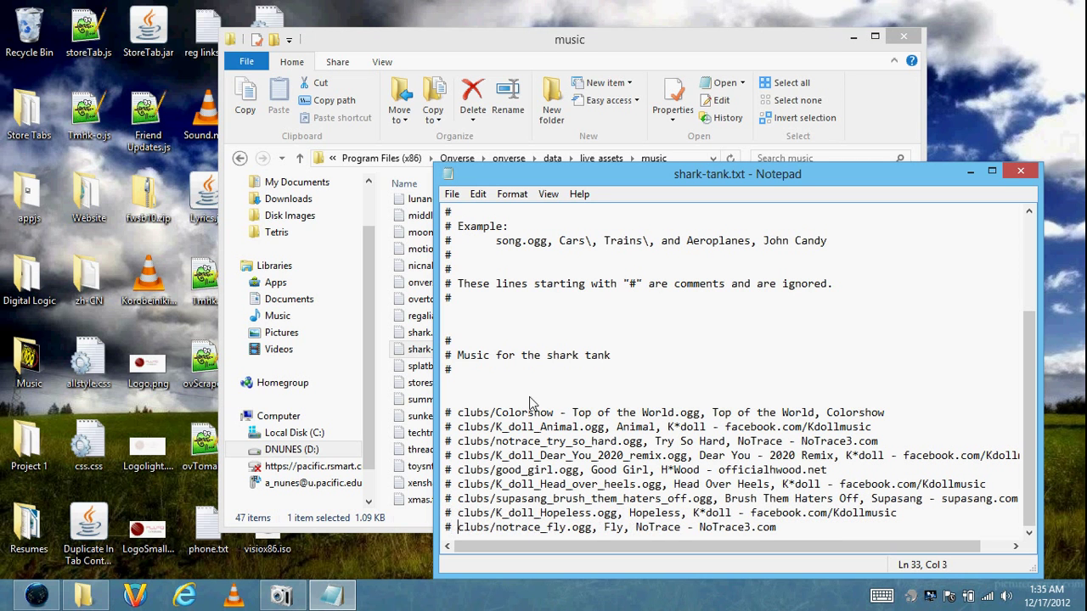
Add an empty line after the last song and bring the music folder window forward
{"action": "key", "text": "Return"}
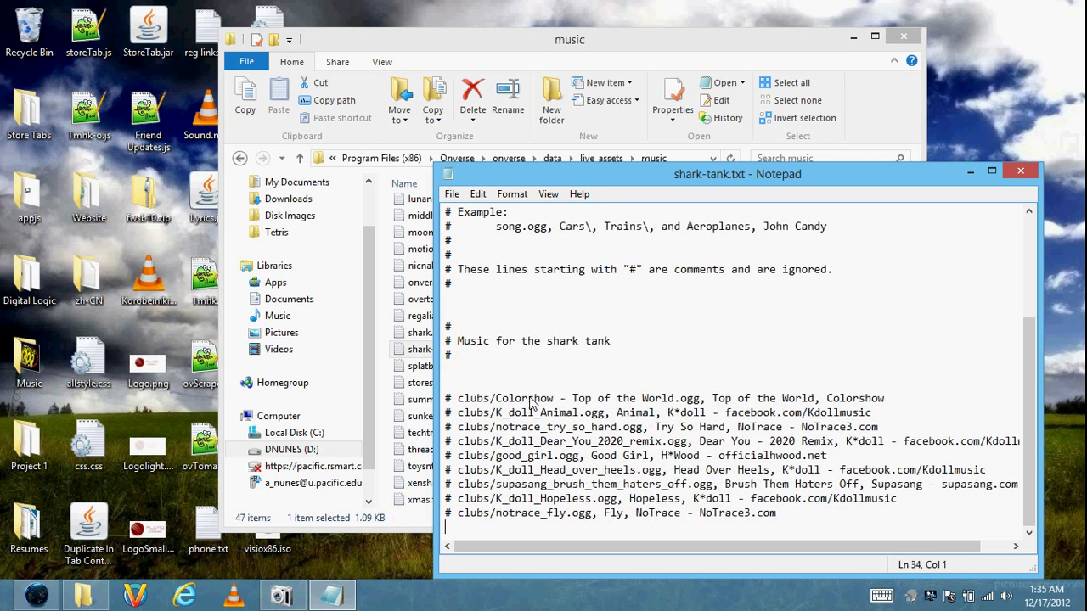
{"action": "left_click", "coordinate": [566, 36]}
{"action": "left_click_drag", "start_coordinate": [915, 374], "coordinate": [914, 191]}
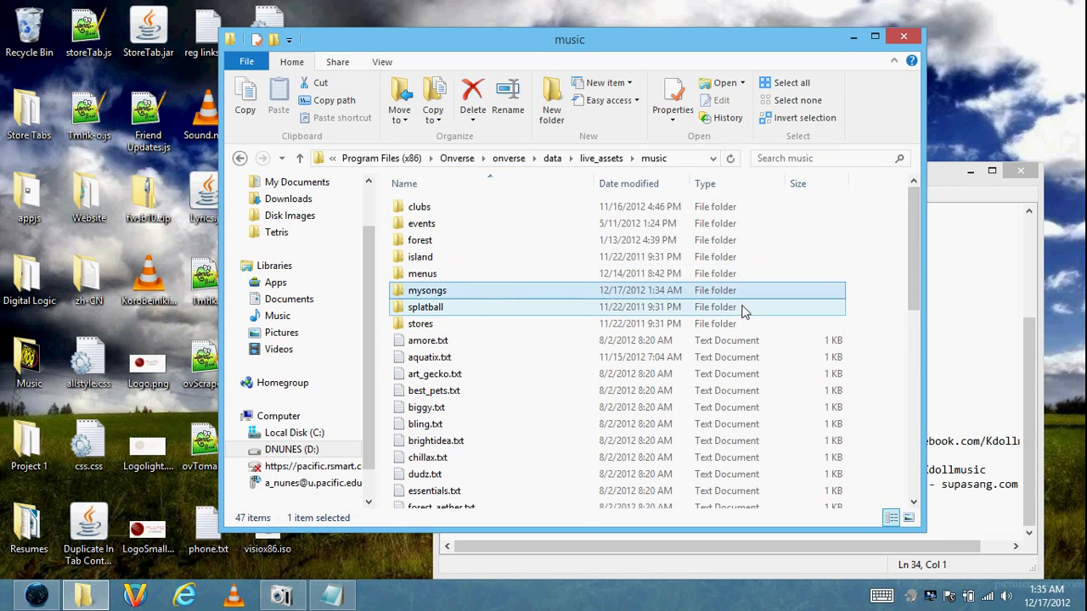
Complete the mysongs Gangnam Style.ogg filename on the new playlist line
{"action": "left_click", "coordinate": [1029, 393]}
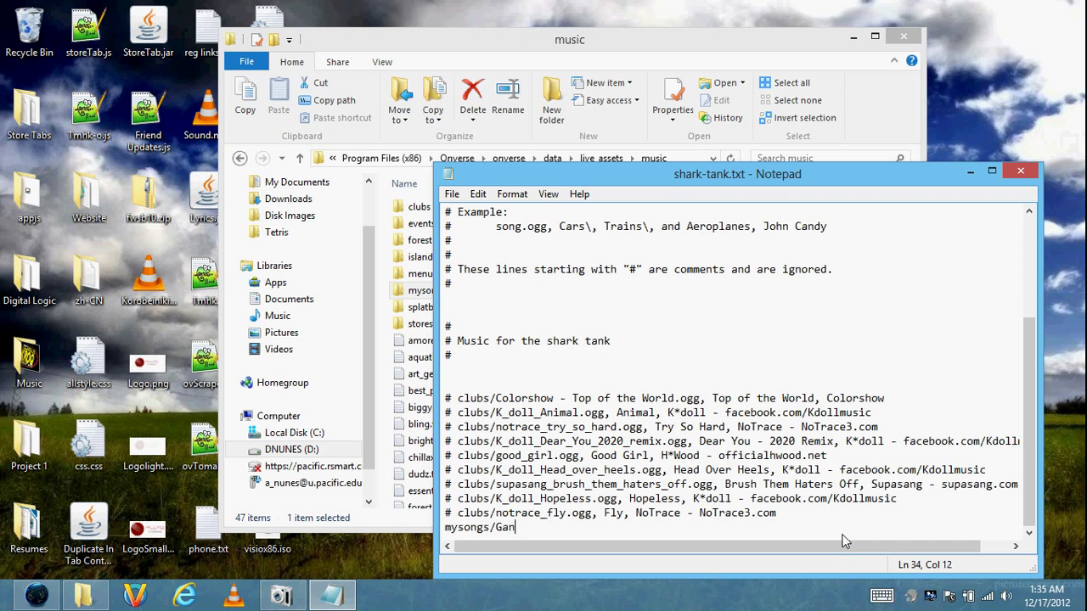
{"action": "type", "text": "ogg,"}
{"action": "left_click_drag", "start_coordinate": [604, 513], "coordinate": [779, 520]}
{"action": "left_click", "coordinate": [637, 514]}
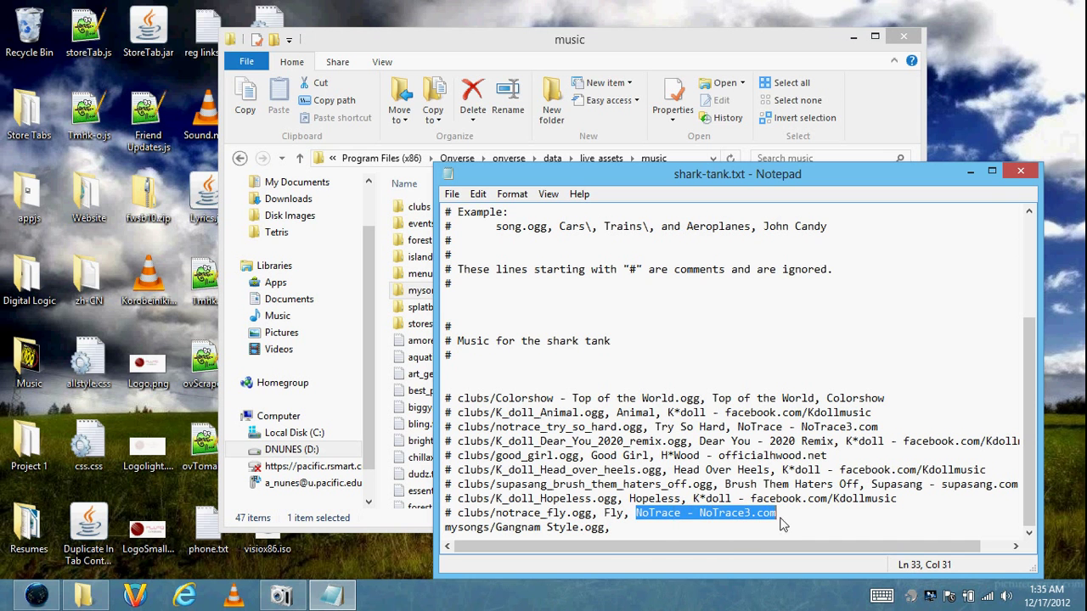
{"action": "left_click", "coordinate": [732, 534]}
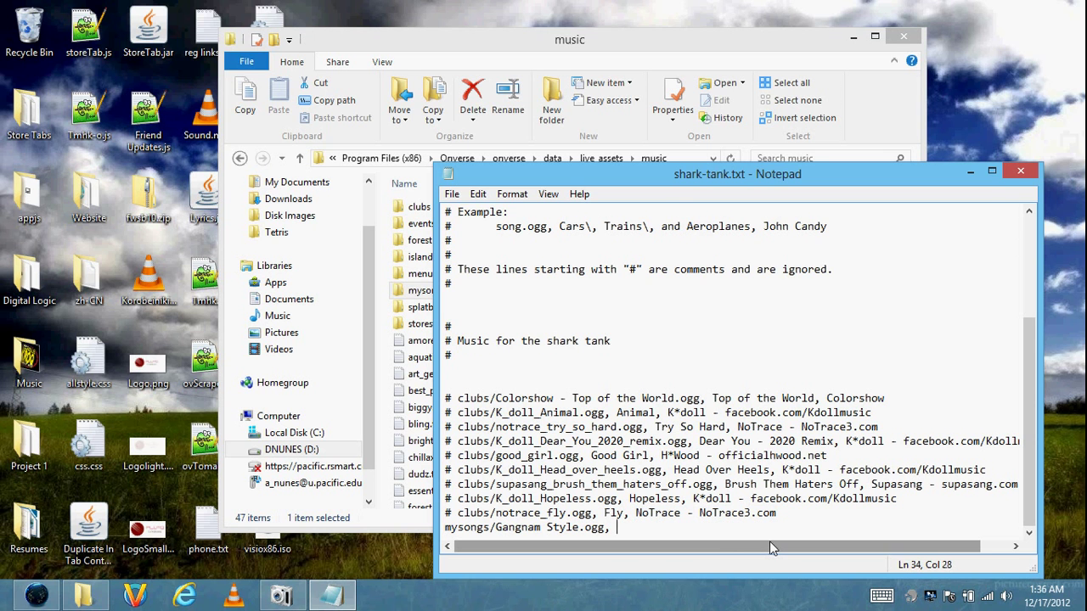
Add the title 'Gangnam Style' with artist Psy, then start the mysongs La Bamba line
{"action": "type", "text": "Gangnam Style, Psy"}
{"action": "key", "text": "Return"}
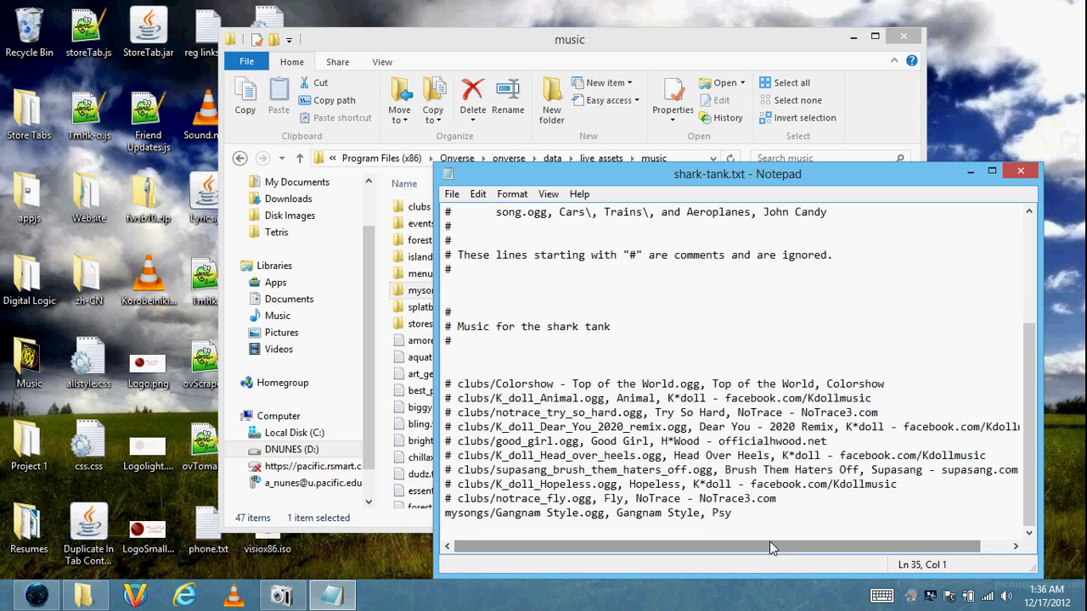
{"action": "type", "text": "mysongs/La Bamba.ogg, La Bamba,"}
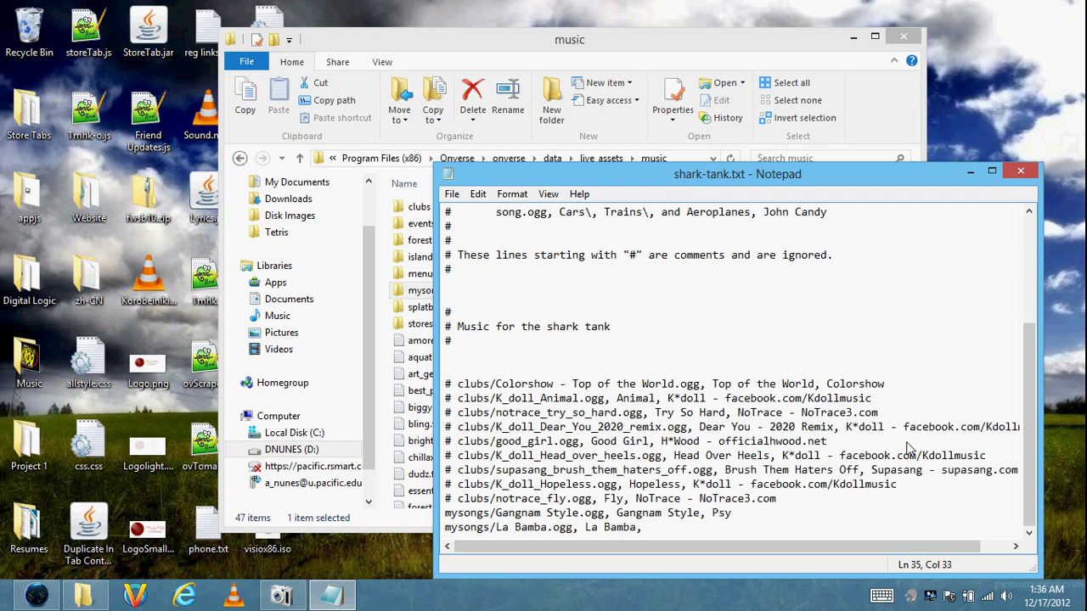
{"action": "type", "text": "skljfdslk"}
Try saving the edited shark-tank.txt over the original, then dismiss the Access denied warning
{"action": "key", "text": "ctrl+s"}
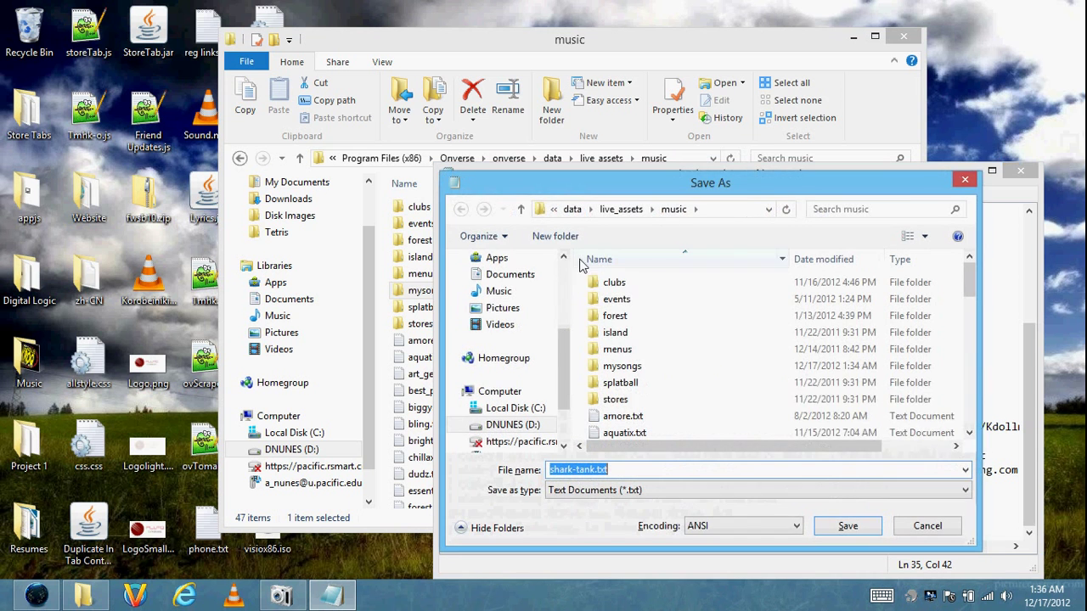
{"action": "left_click", "coordinate": [845, 533]}
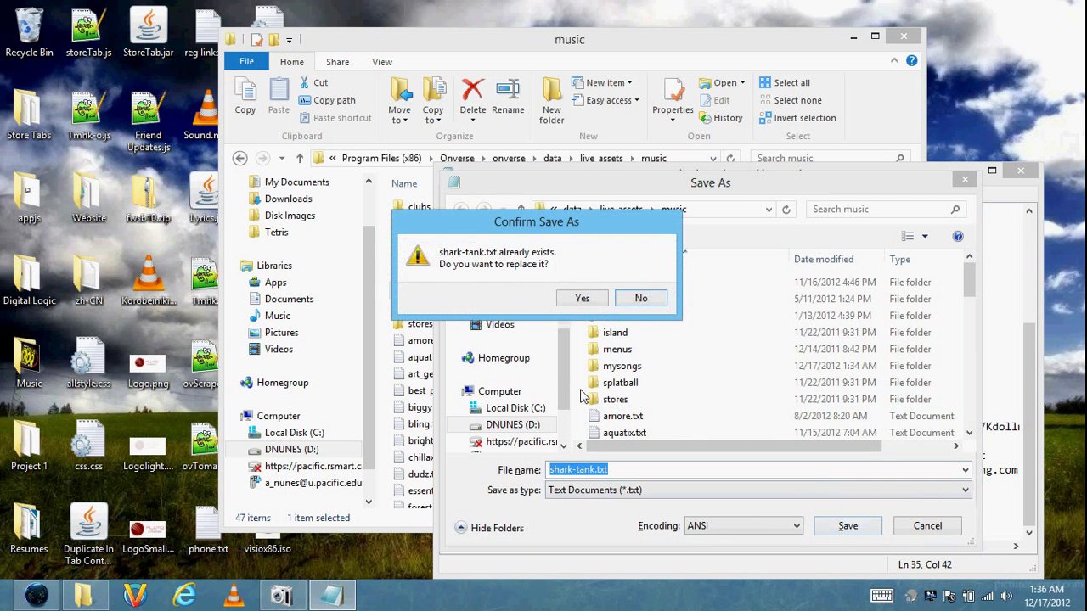
{"action": "left_click", "coordinate": [582, 298]}
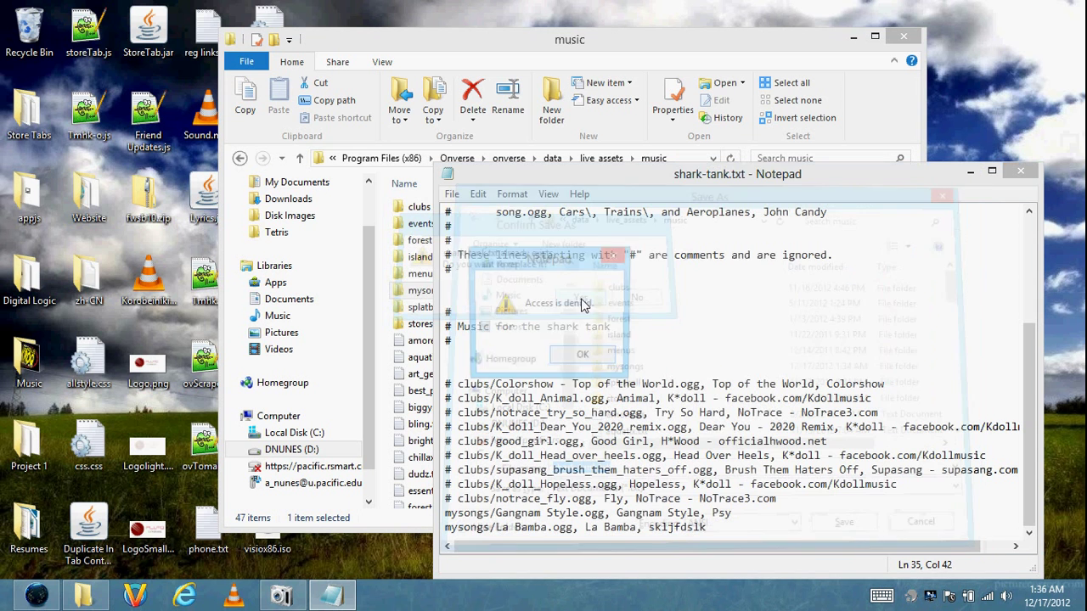
{"action": "left_click", "coordinate": [583, 357]}
Save shark-tank.txt to the Desktop with Save As
{"action": "left_click", "coordinate": [451, 194]}
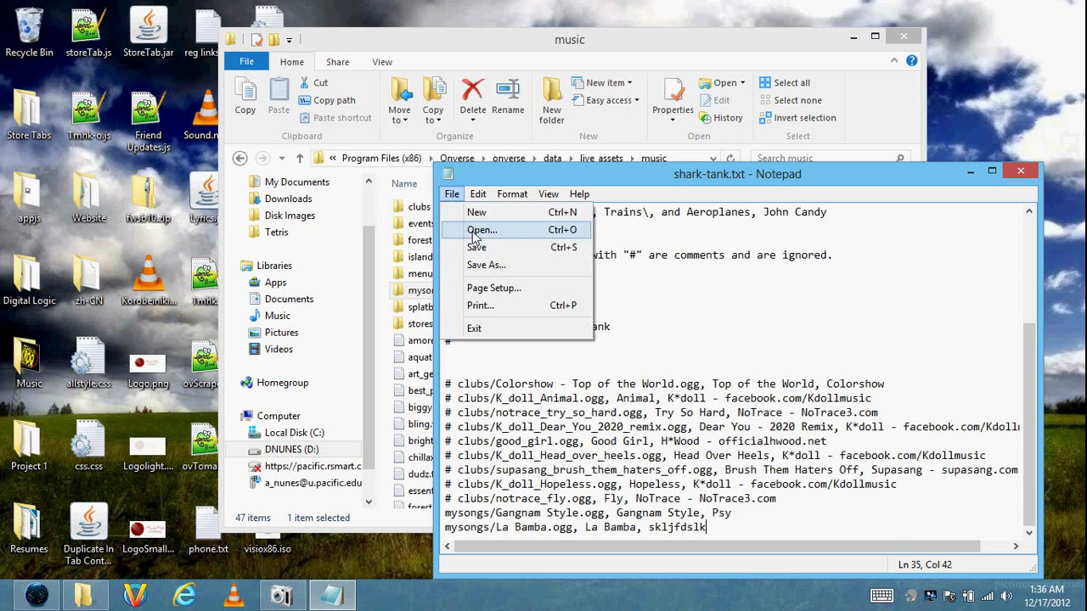
{"action": "left_click", "coordinate": [479, 264]}
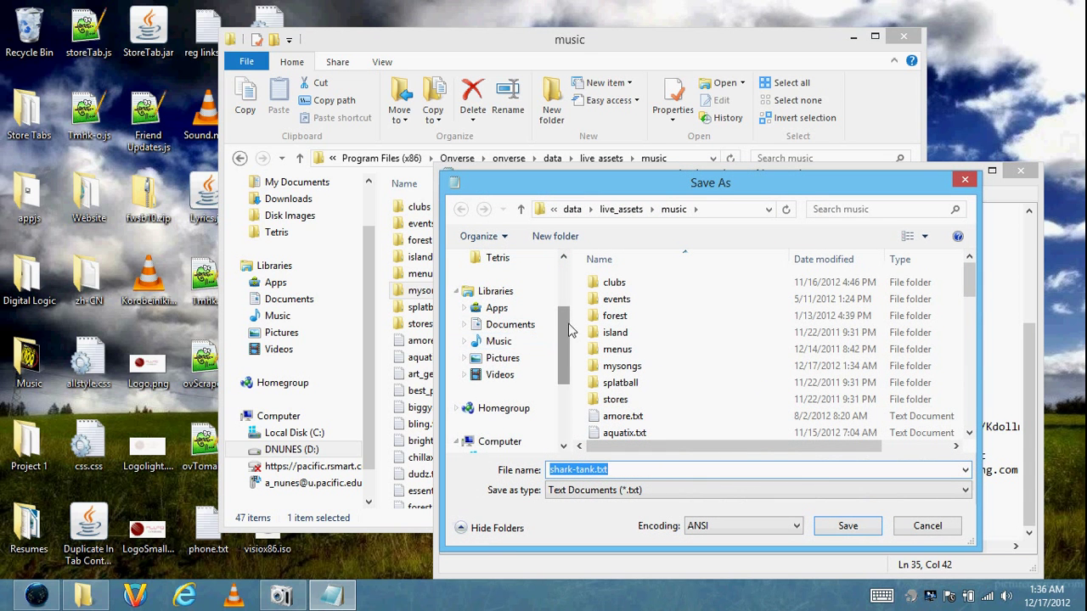
{"action": "scroll", "coordinate": [569, 330], "scroll_direction": "up", "scroll_amount": 2}
{"action": "left_click", "coordinate": [522, 287]}
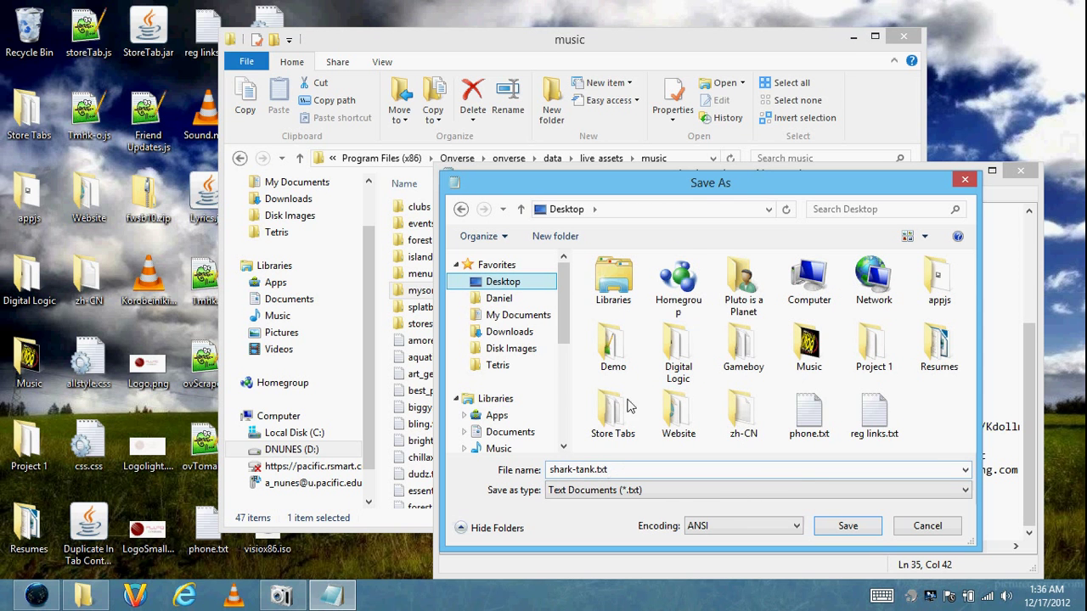
{"action": "left_click", "coordinate": [847, 525]}
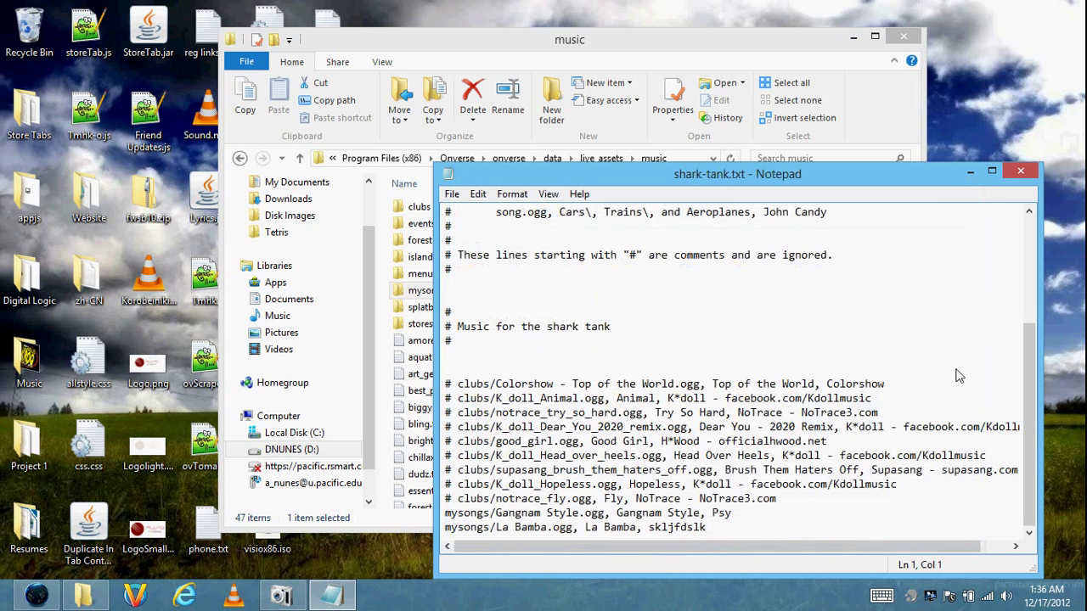
Close Notepad and drag the desktop shark-tank.txt into the music folder
{"action": "left_click", "coordinate": [1021, 172]}
{"action": "left_click_drag", "start_coordinate": [723, 38], "coordinate": [798, 90]}
{"action": "left_click", "coordinate": [304, 40]}
{"action": "left_click_drag", "start_coordinate": [304, 40], "coordinate": [585, 444]}
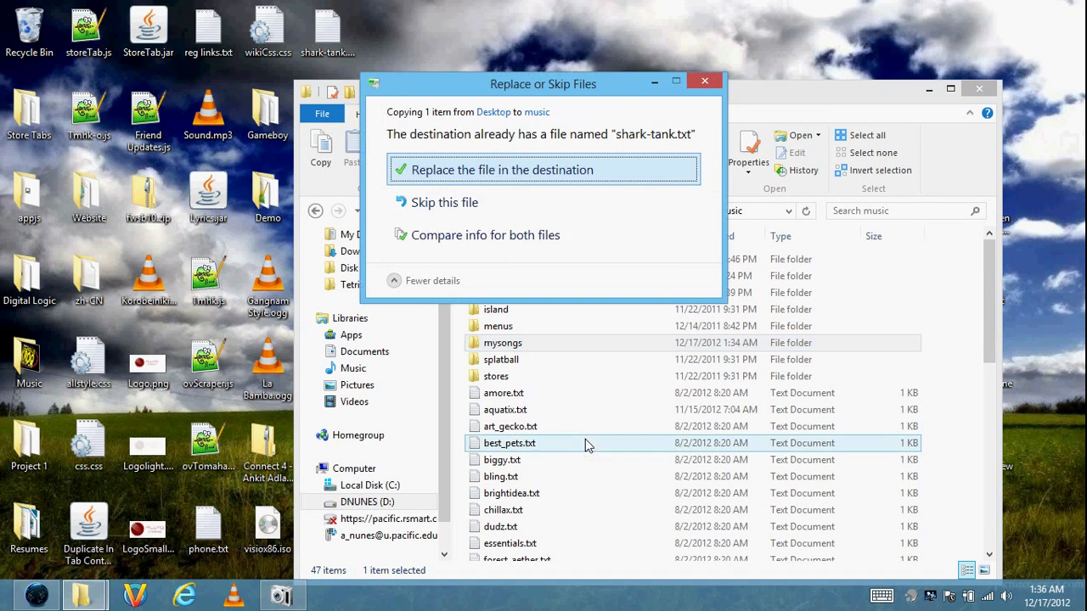
Replace the music folder's shark-tank.txt with the desktop copy, close the folder, and launch Onverse
{"action": "left_click", "coordinate": [492, 174]}
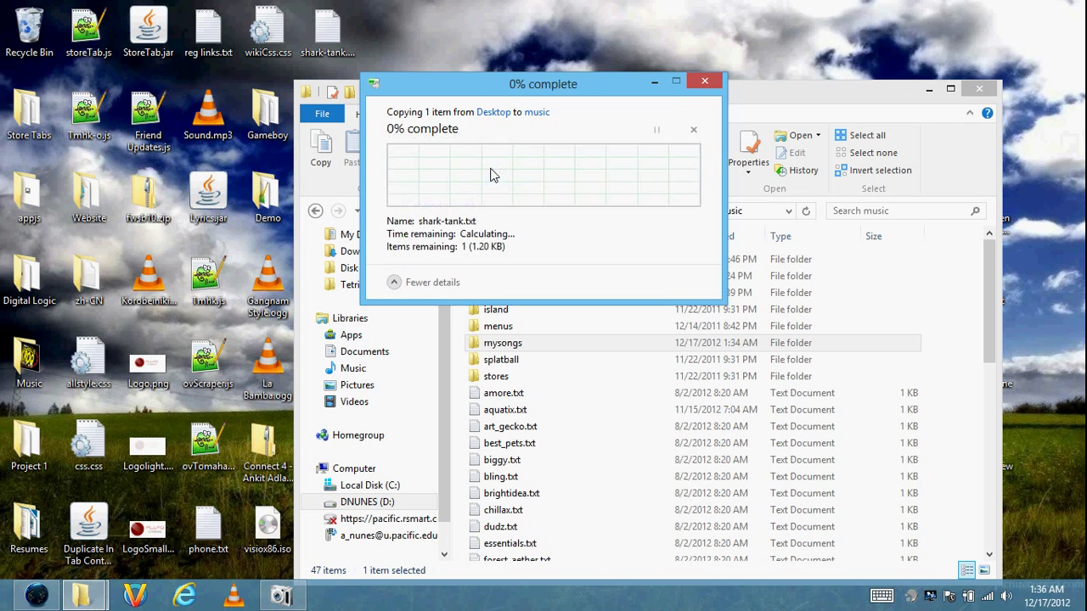
{"action": "left_click", "coordinate": [469, 191]}
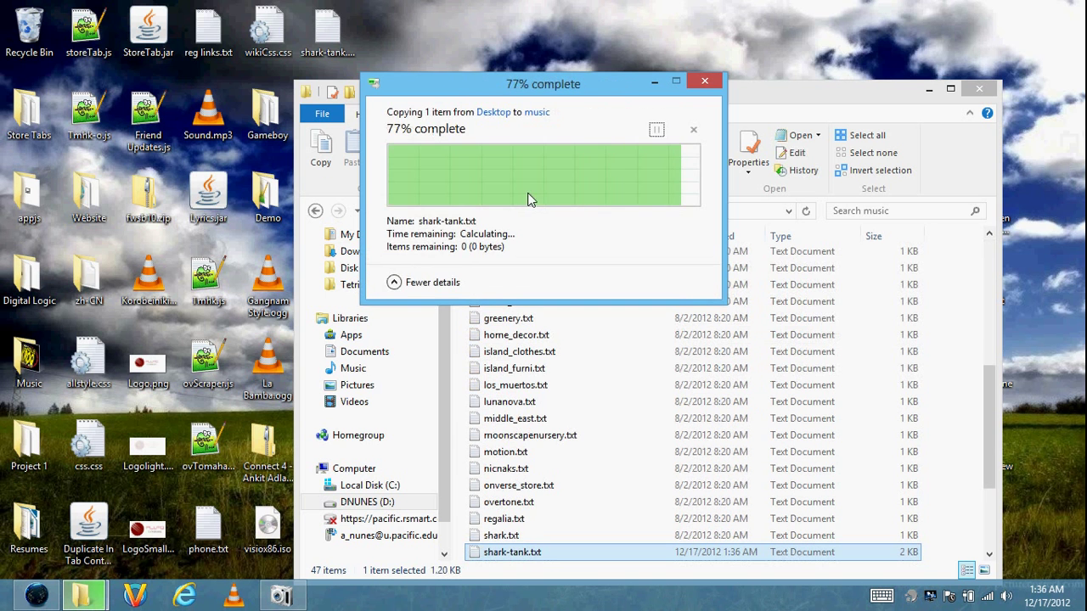
{"action": "key", "text": "alt+F4"}
{"action": "left_click", "coordinate": [135, 596]}
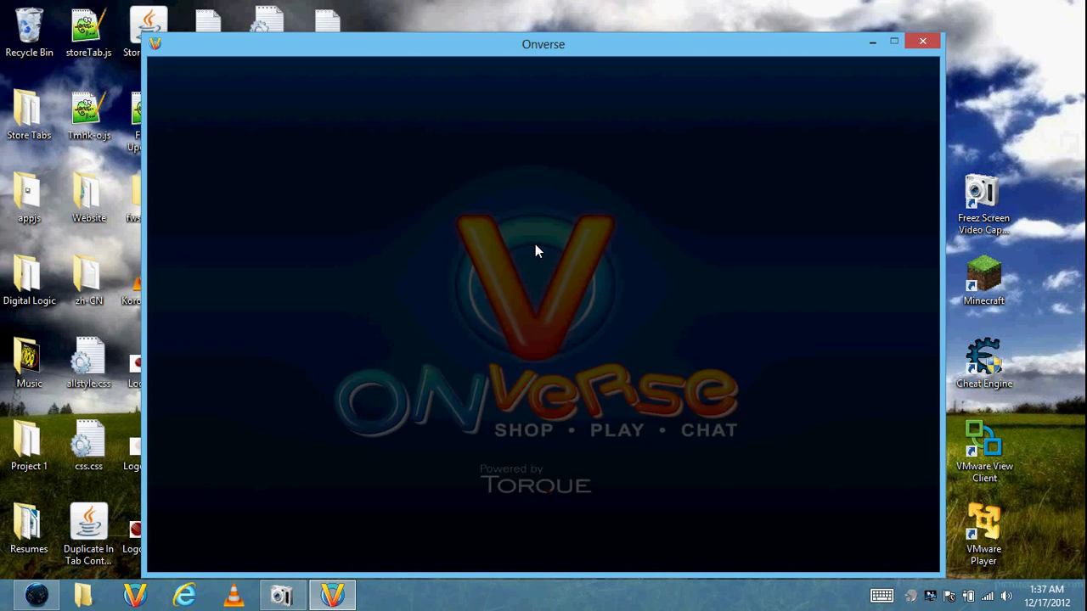
Re-enter the account password and sign in to Onverse
{"action": "type", "text": "***"}
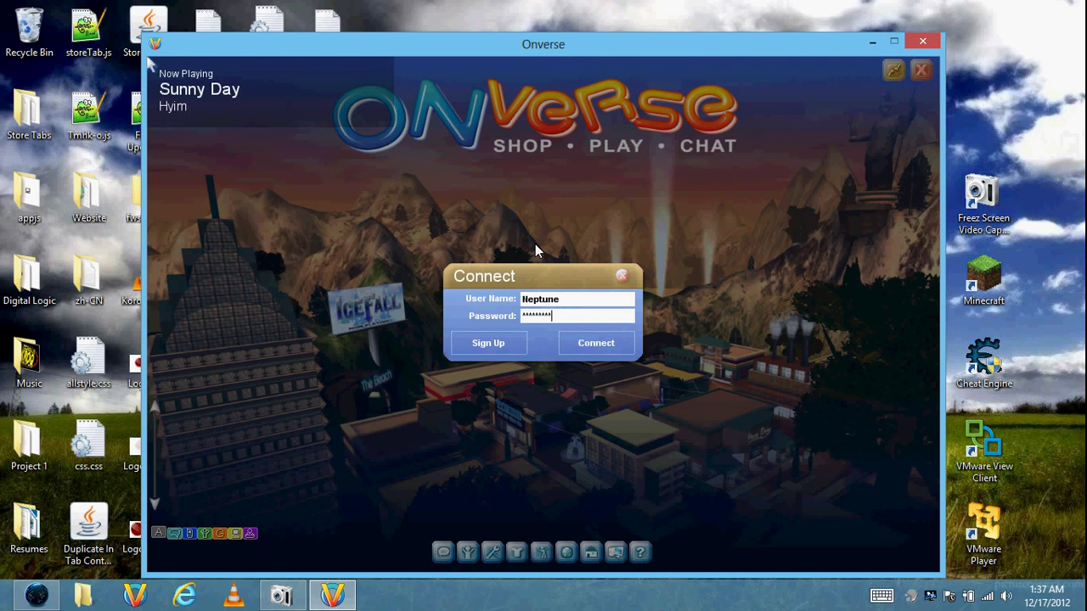
{"action": "key", "text": "ctrl+a"}
{"action": "type", "text": "*********"}
{"action": "key", "text": "Return"}
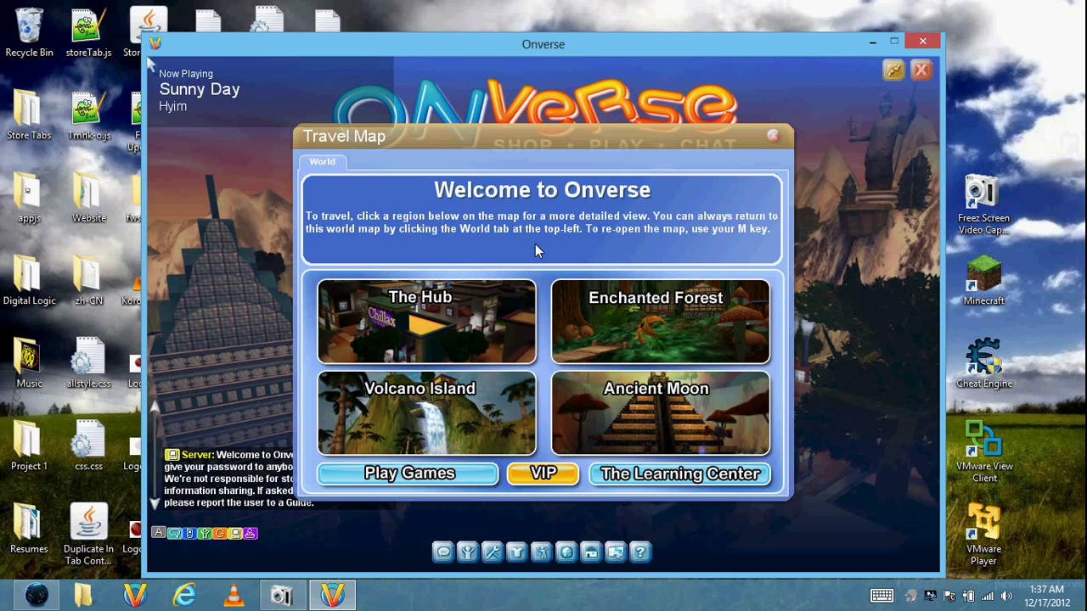
Travel to the Shark Tank club via The Hub on the Travel Map
{"action": "left_click", "coordinate": [487, 336]}
{"action": "left_click", "coordinate": [564, 367]}
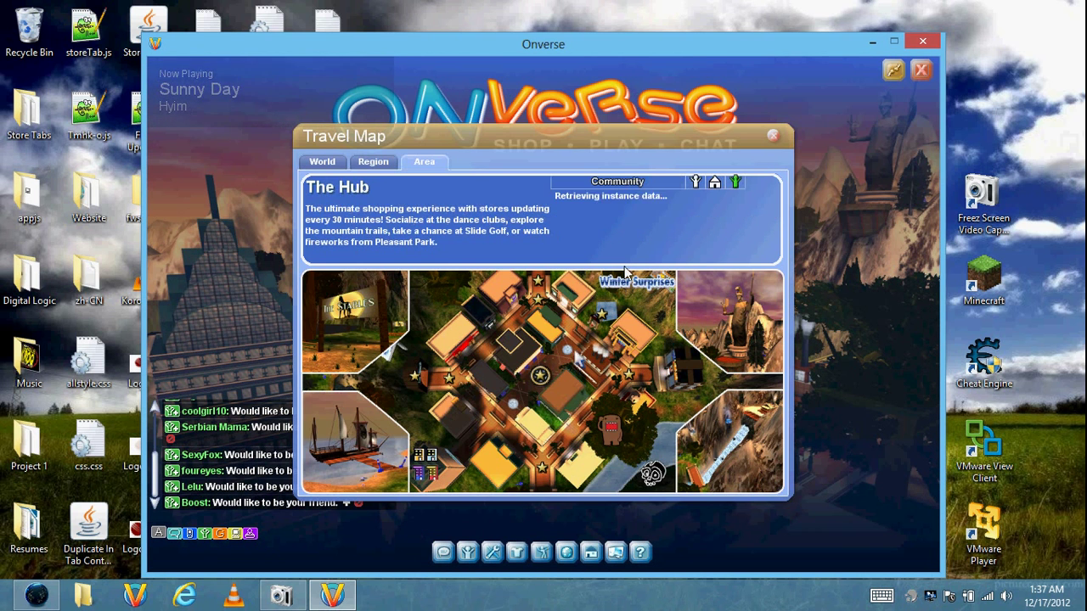
{"action": "left_click", "coordinate": [601, 318]}
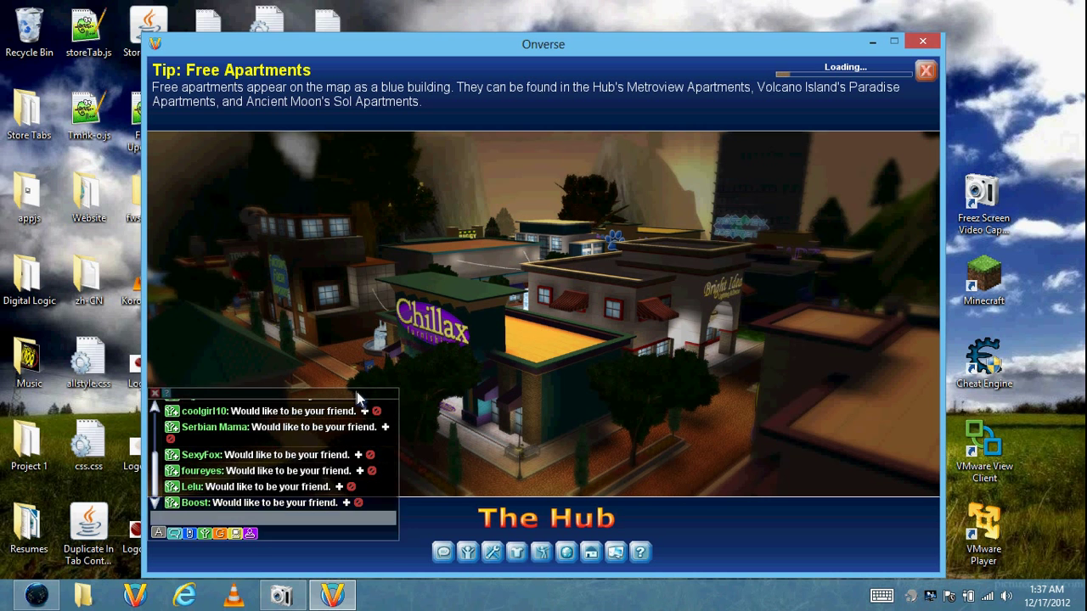
{"action": "left_click_drag", "start_coordinate": [357, 392], "coordinate": [371, 480]}
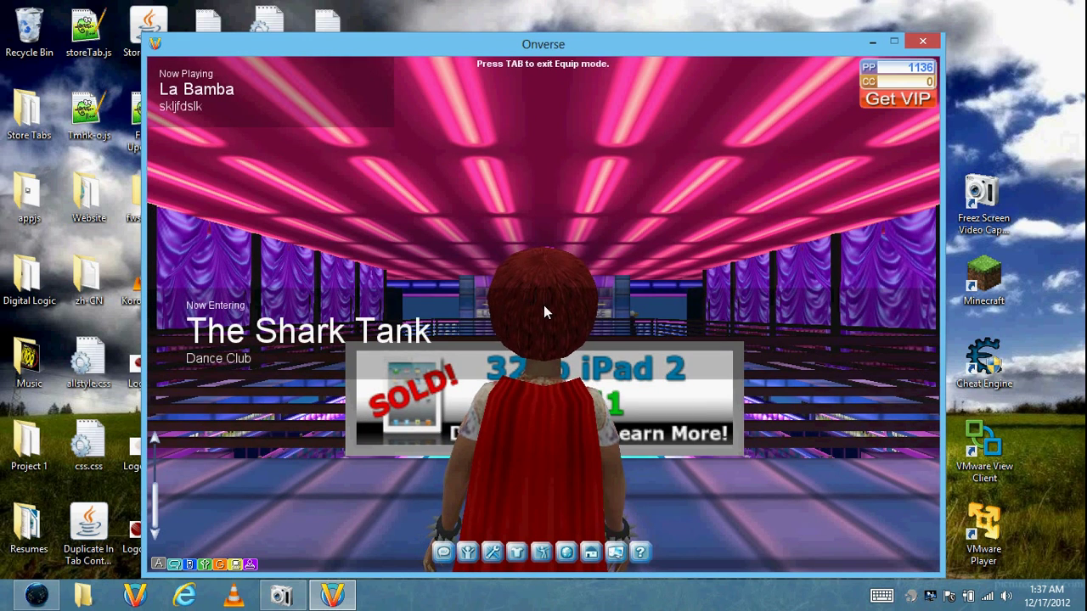
Walk the avatar through the doorway onto the Shark Tank dance floor, facing the VIP lounge
{"action": "key", "text": "Tab"}
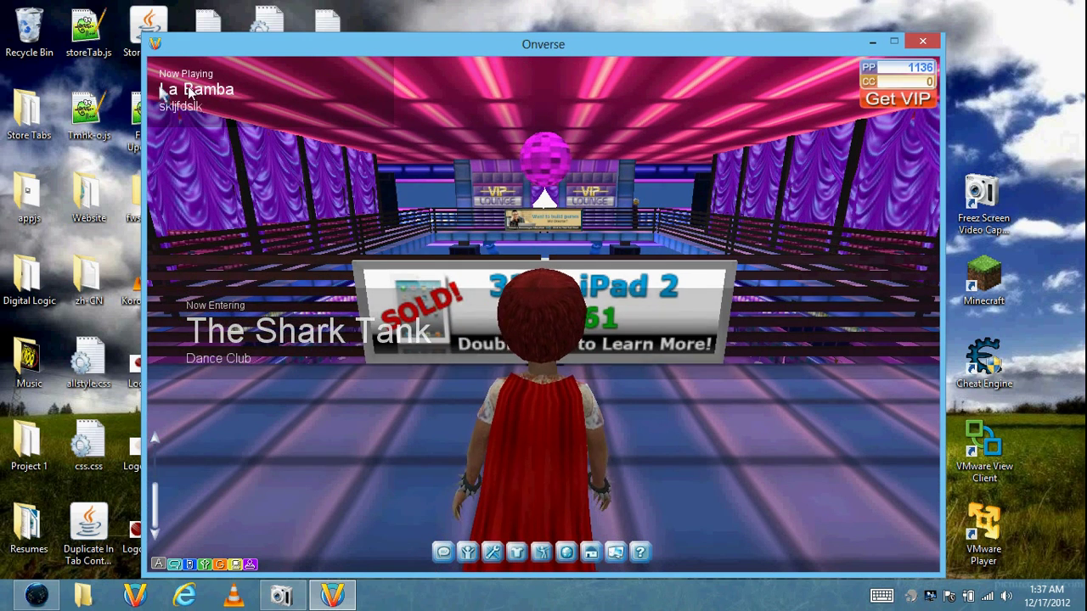
{"action": "left_click", "coordinate": [543, 312]}
{"action": "scroll", "coordinate": [543, 311], "scroll_direction": "down", "scroll_amount": 5}
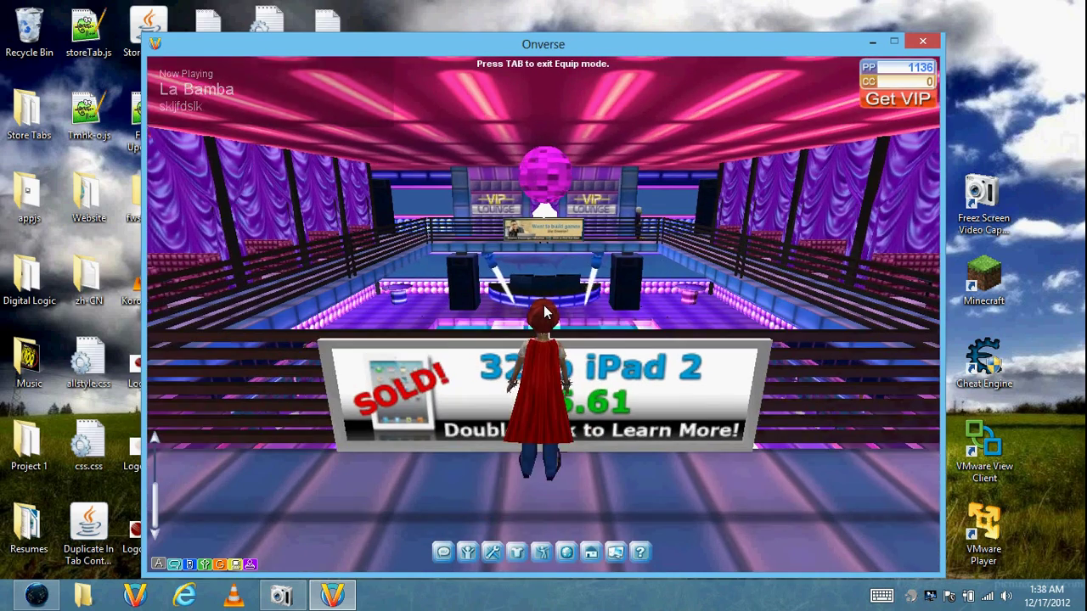
{"action": "scroll", "coordinate": [543, 312], "scroll_direction": "up", "scroll_amount": 5}
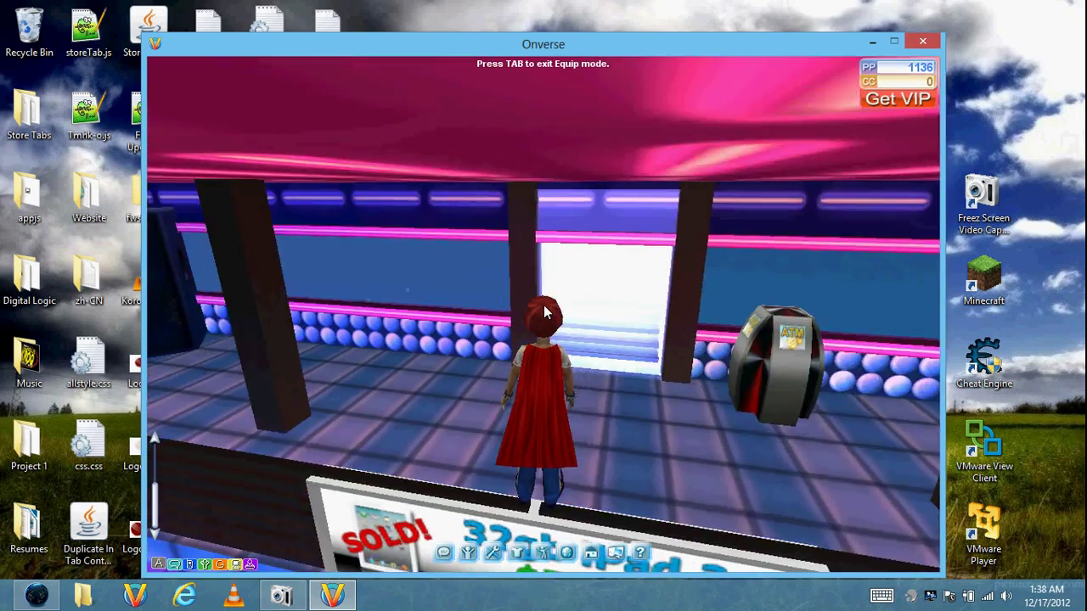
{"action": "key", "text": "Up"}
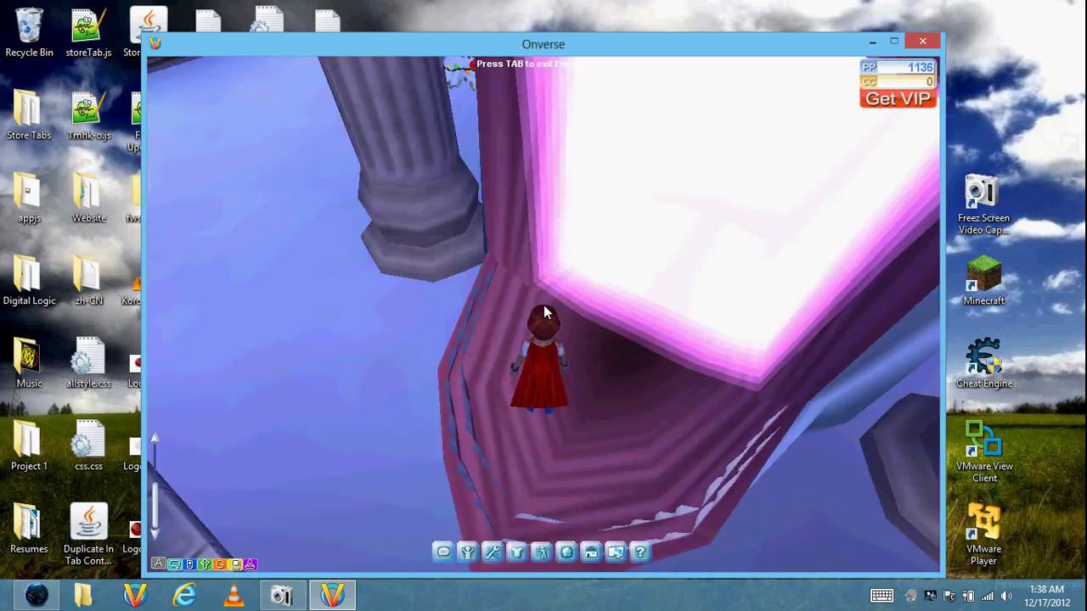
{"action": "key", "text": "Up"}
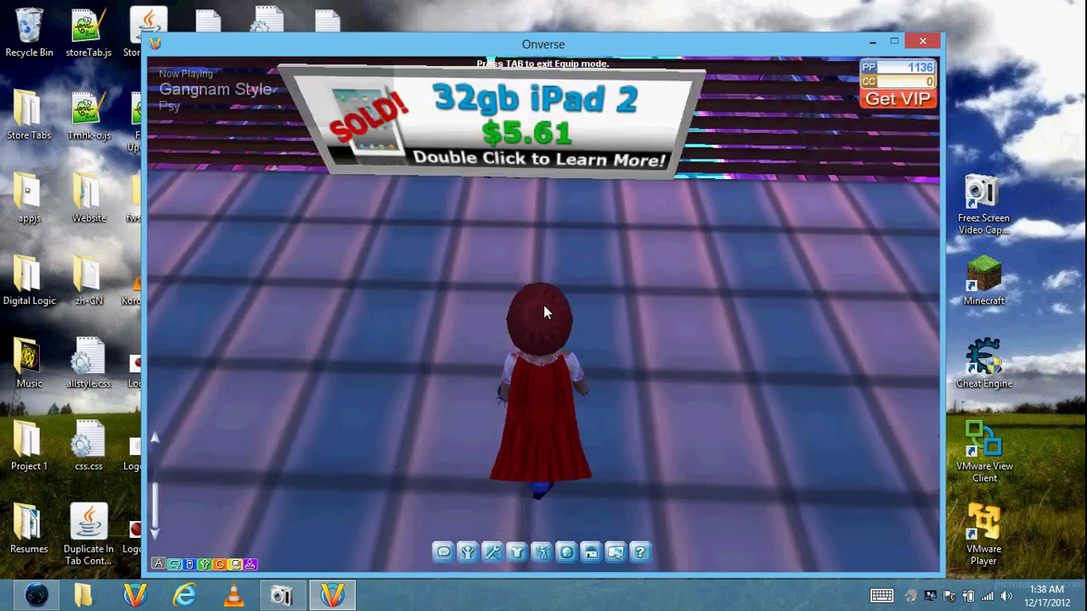
{"action": "key", "text": "Up"}
{"action": "key", "text": "Left"}
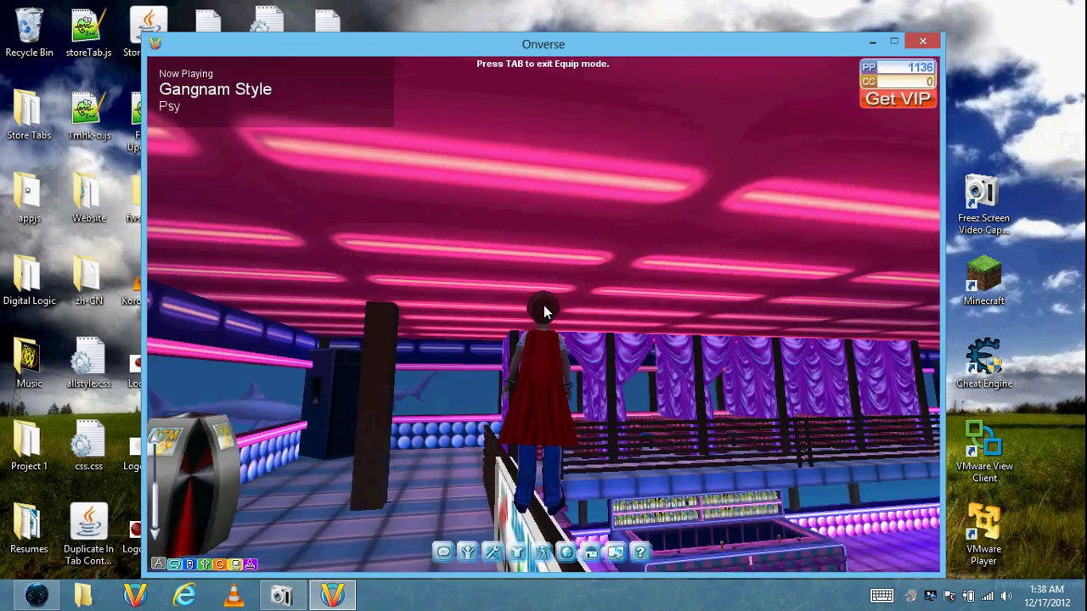
{"action": "key", "text": "Right"}
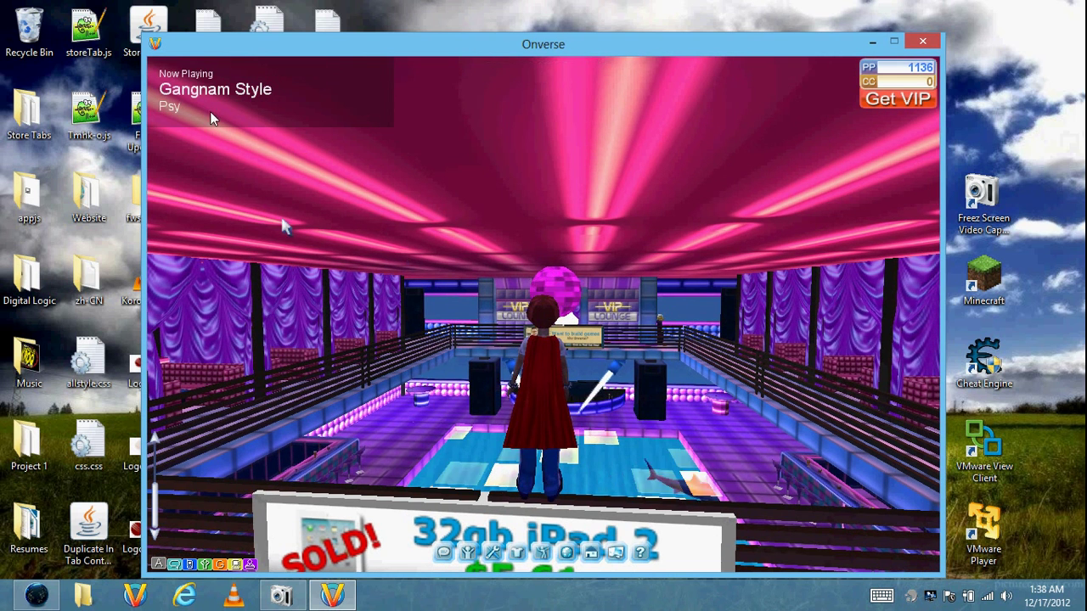
Make the avatar perform the Gangnam Style dance emote
{"action": "left_click", "coordinate": [217, 108]}
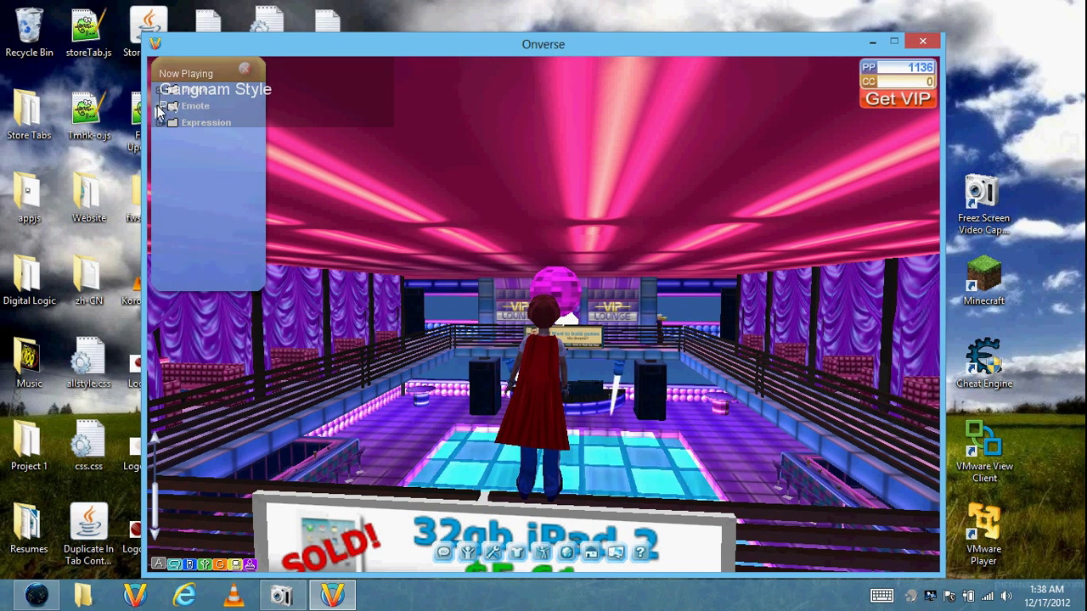
{"action": "scroll", "coordinate": [244, 187], "scroll_direction": "down", "scroll_amount": 3}
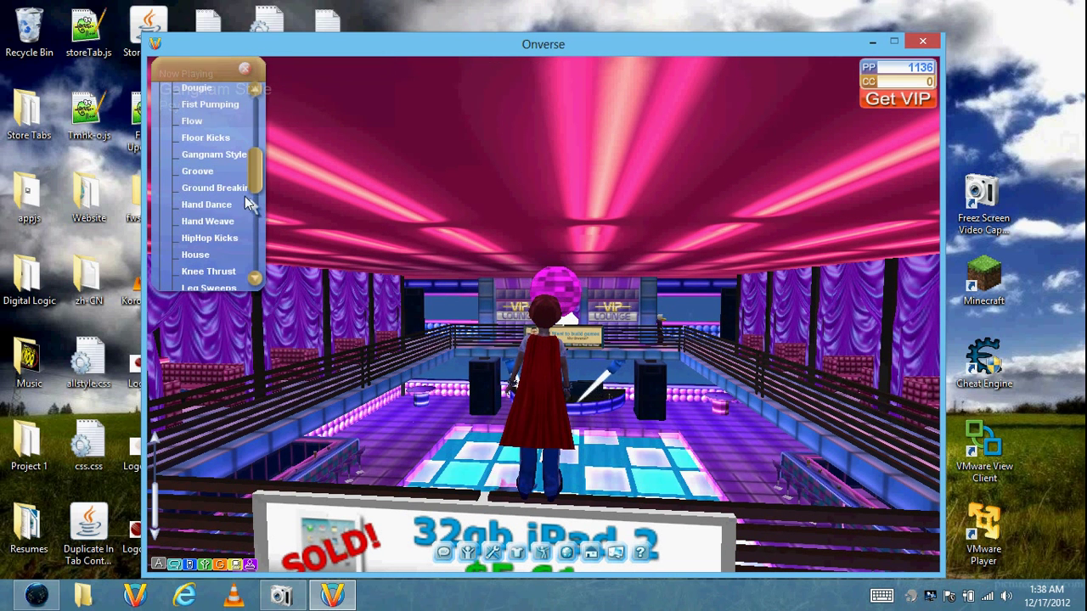
{"action": "left_click", "coordinate": [213, 154]}
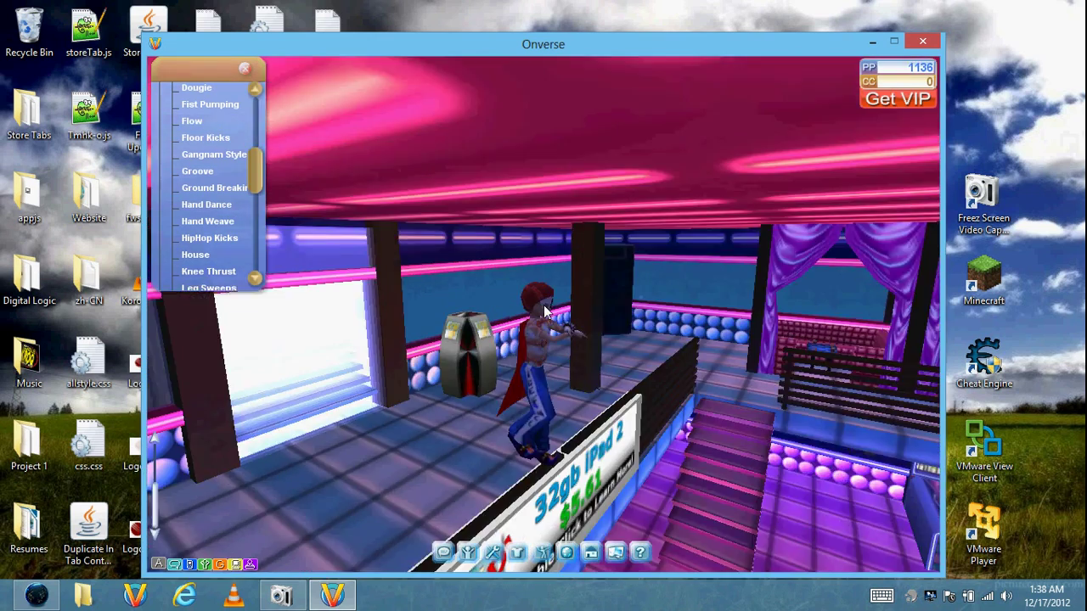